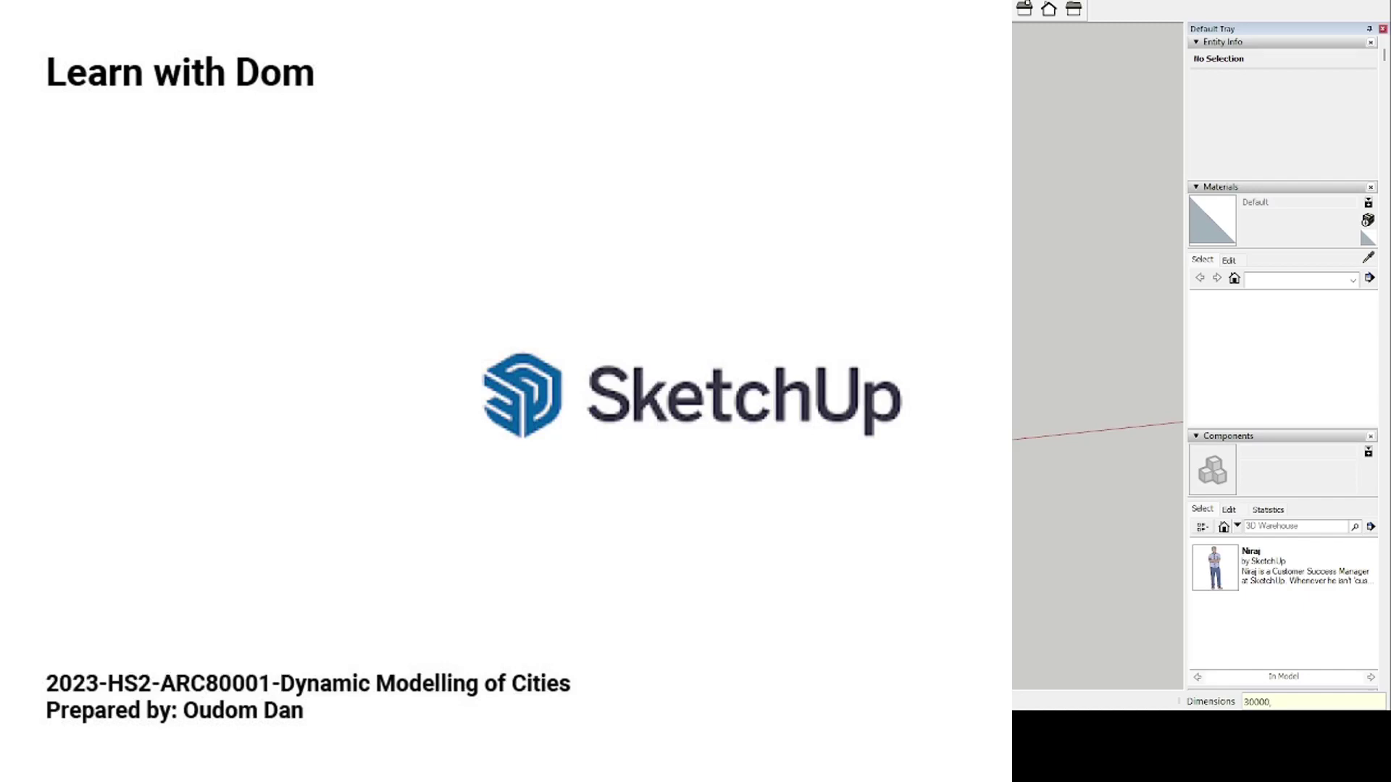
Draw a 30000 × 30000 mm rectangle on the ground plane starting from the origin
{"action": "type", "text": "30"}
{"action": "type", "text": "000"}
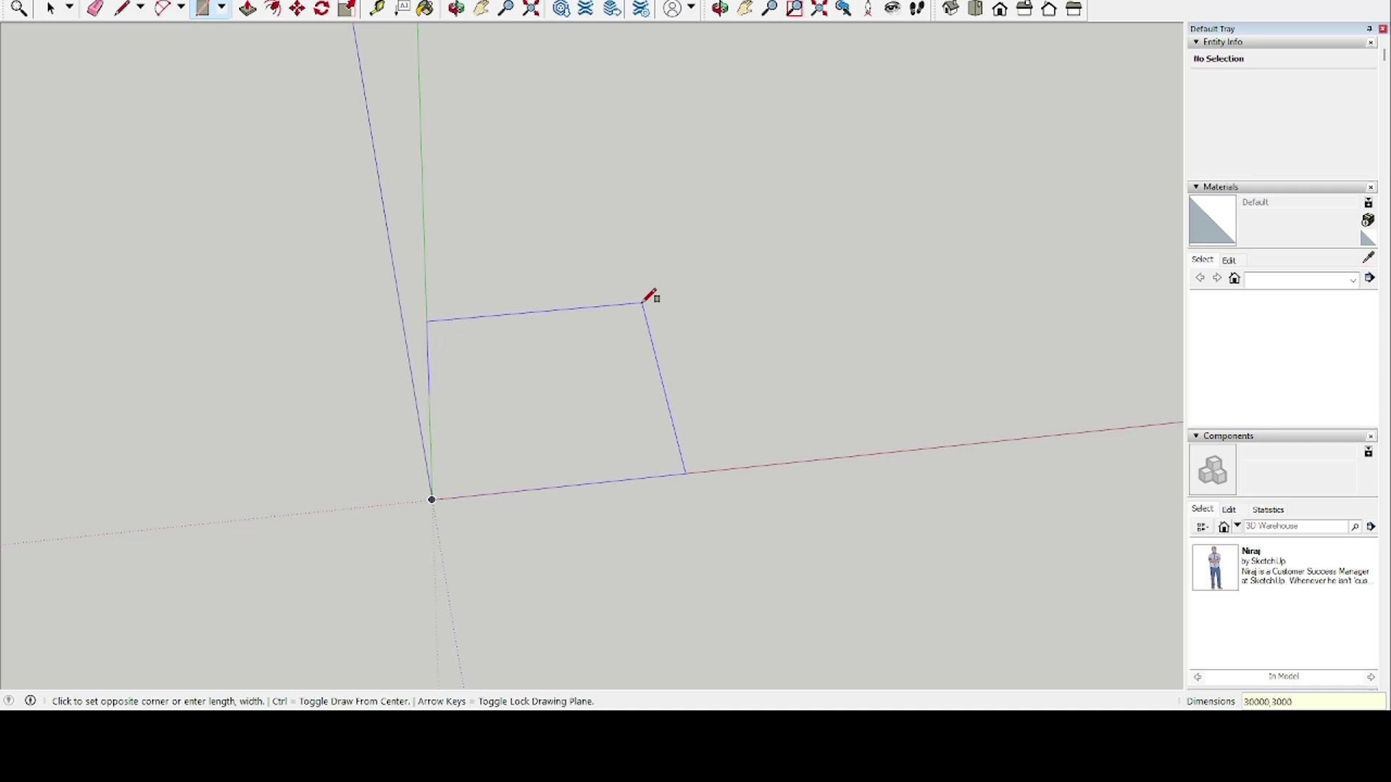
{"action": "key", "text": "Return"}
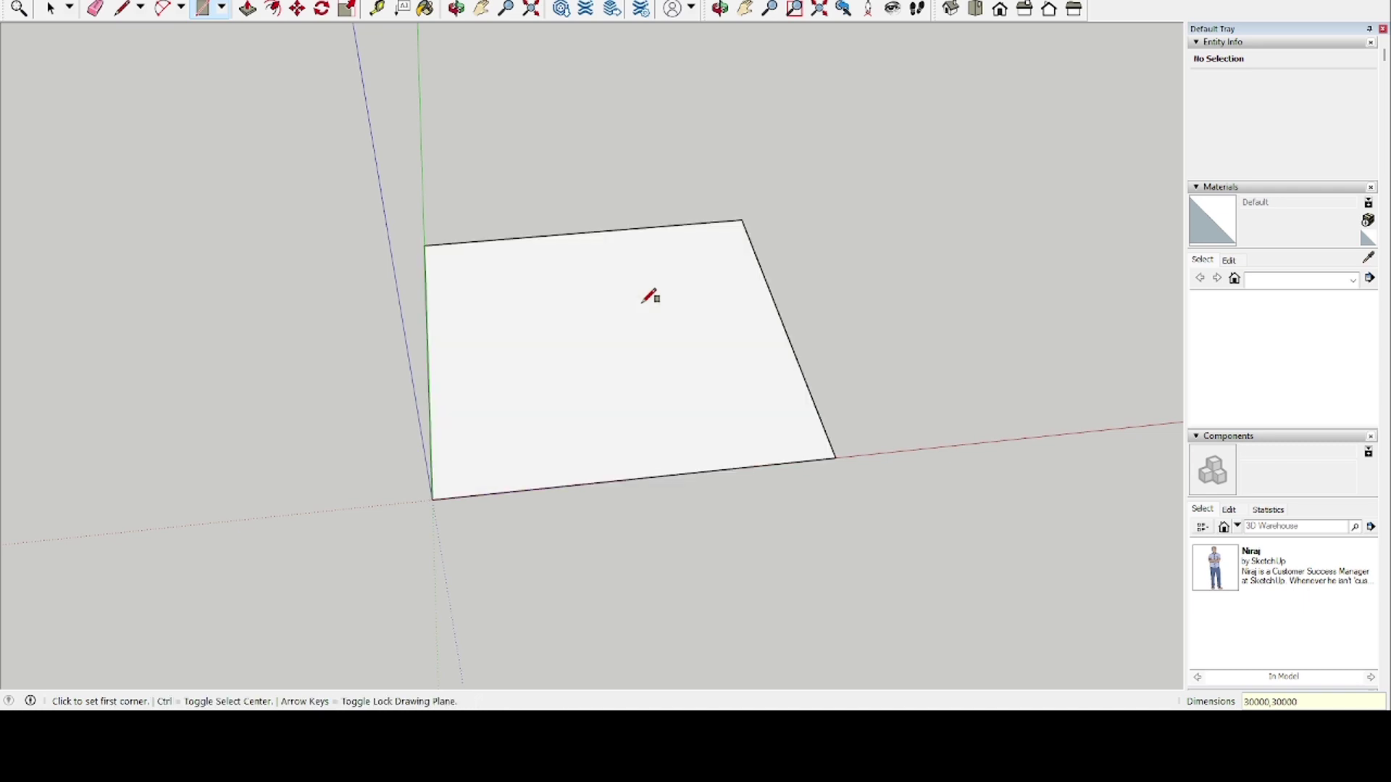
{"action": "key", "text": "space"}
{"action": "middle_click_drag", "start_coordinate": [696, 335], "coordinate": [659, 351]}
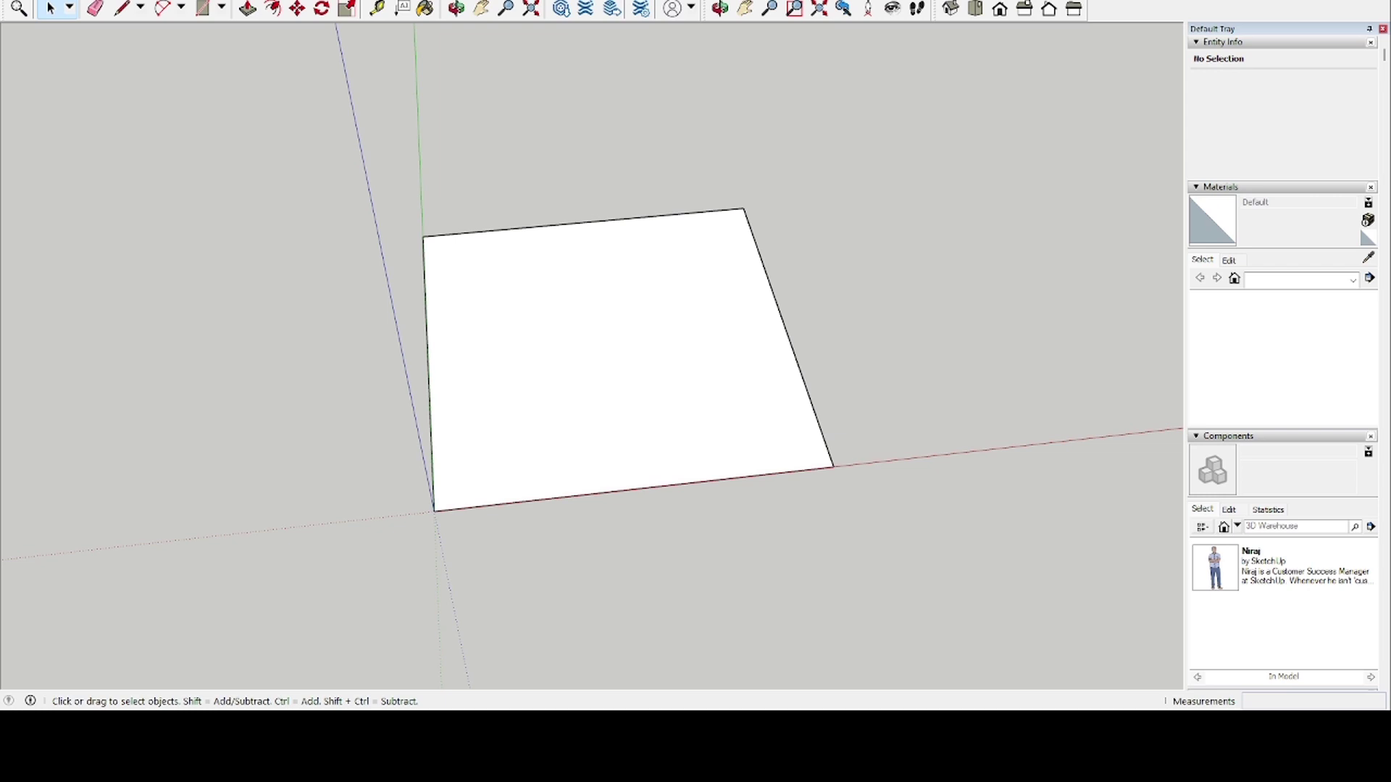
Divide the square lengthwise with two slightly slanted lines from its back edge to its front edge
{"action": "key", "text": "l"}
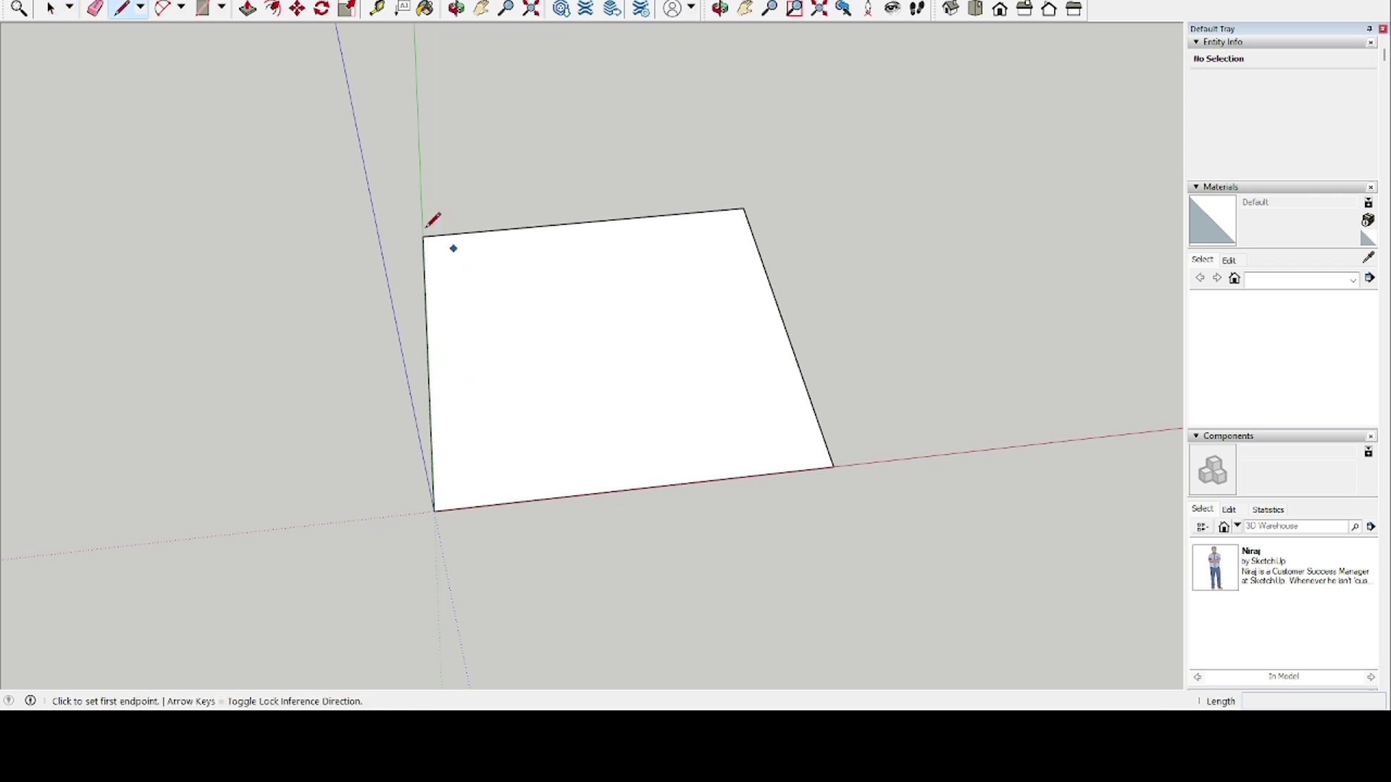
{"action": "left_click", "coordinate": [584, 222]}
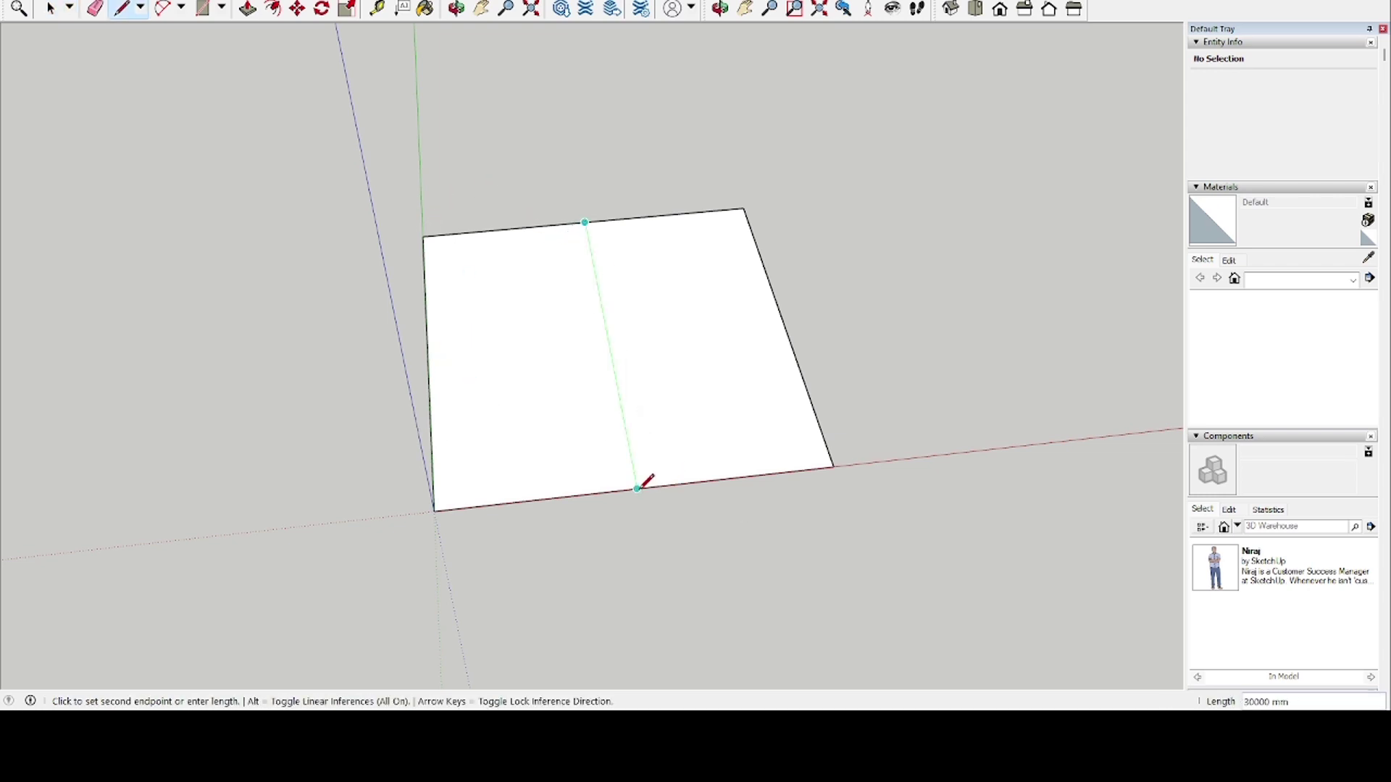
{"action": "left_click", "coordinate": [572, 496]}
{"action": "left_click", "coordinate": [692, 213]}
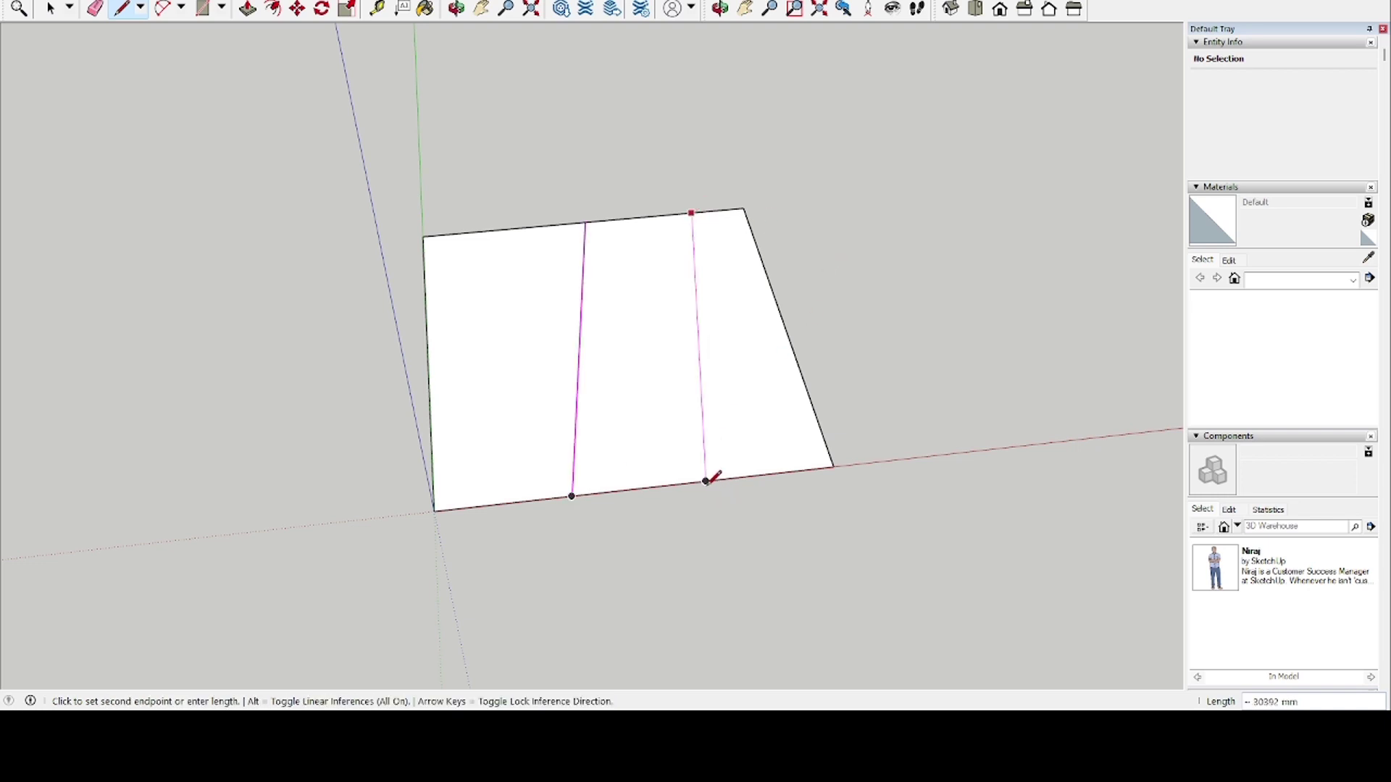
{"action": "left_click", "coordinate": [705, 481]}
Divide the square crosswise with two slanted lines from the green-axis edge to the opposite edge
{"action": "left_click", "coordinate": [428, 335]}
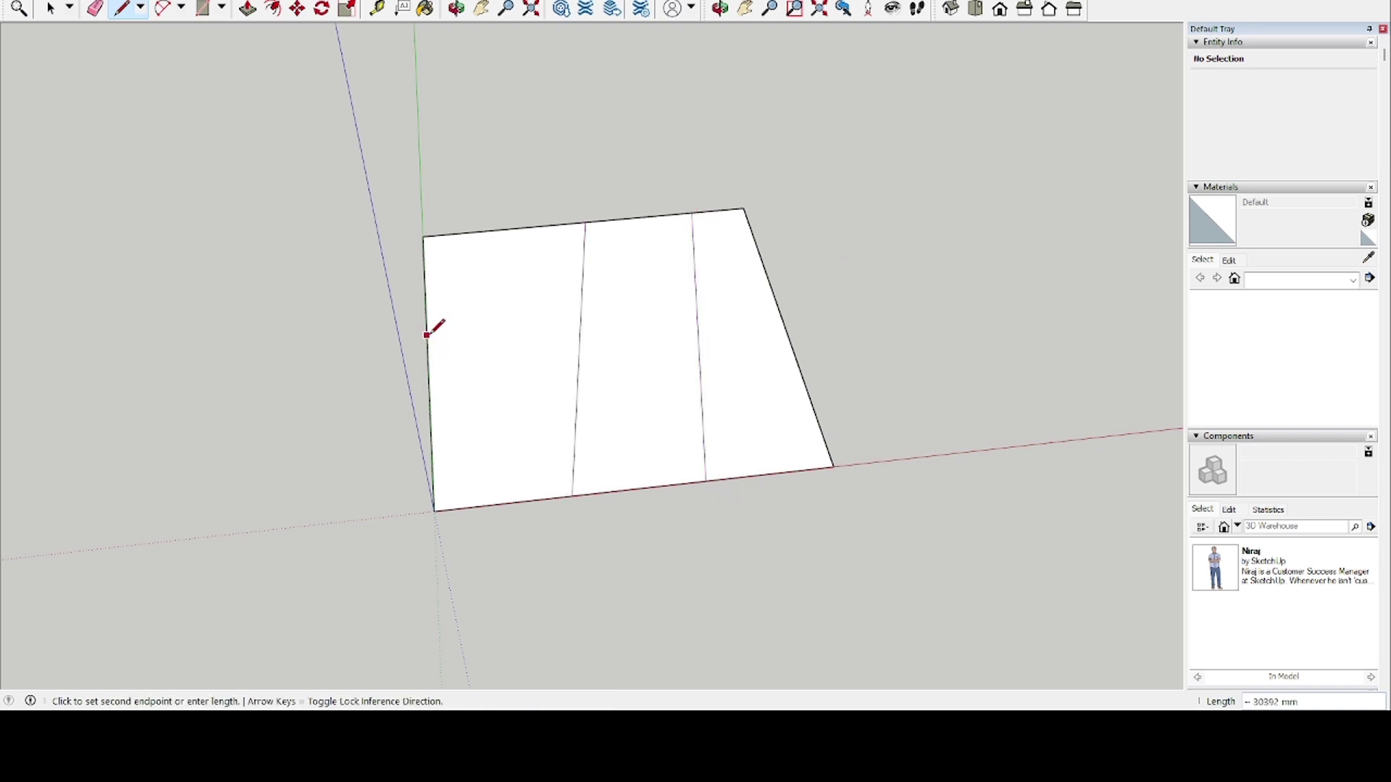
{"action": "left_click", "coordinate": [762, 265]}
{"action": "left_click", "coordinate": [432, 437]}
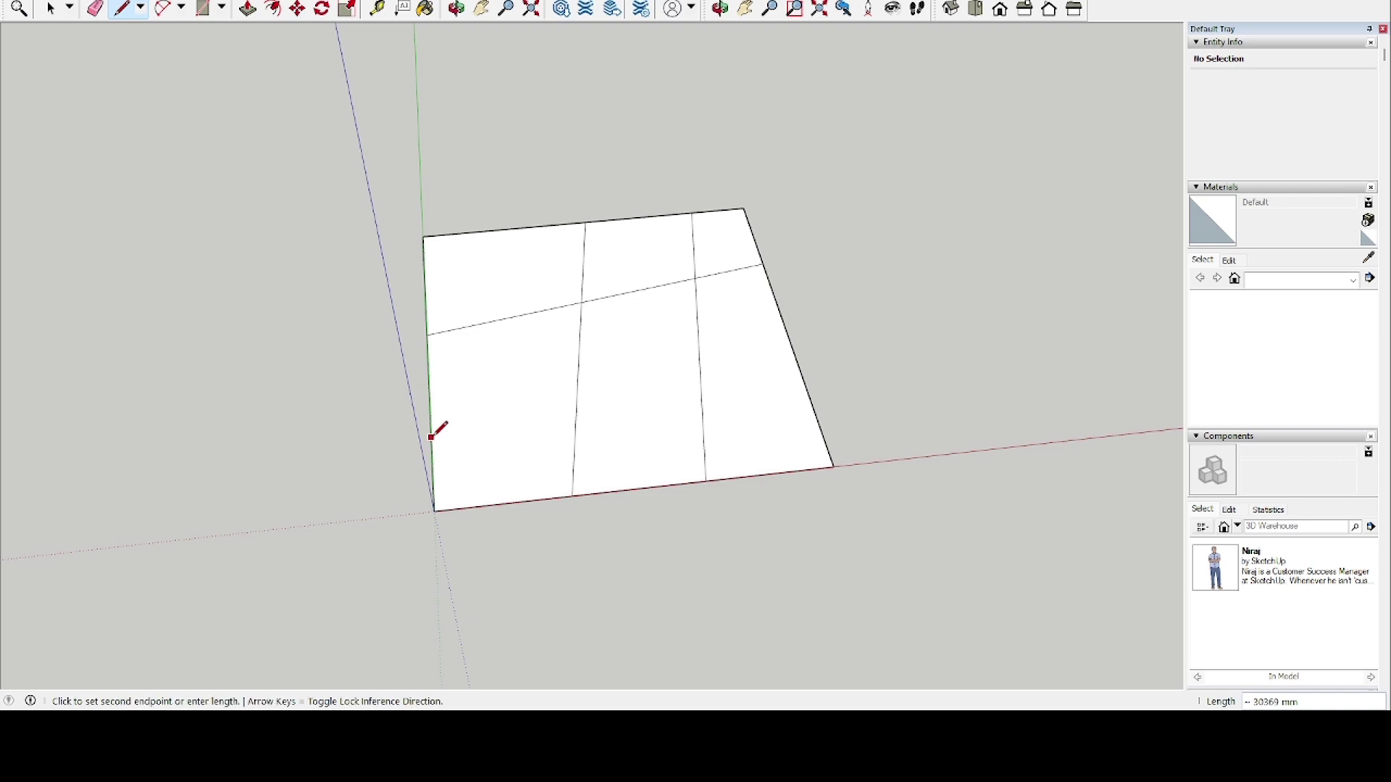
{"action": "left_click", "coordinate": [795, 358]}
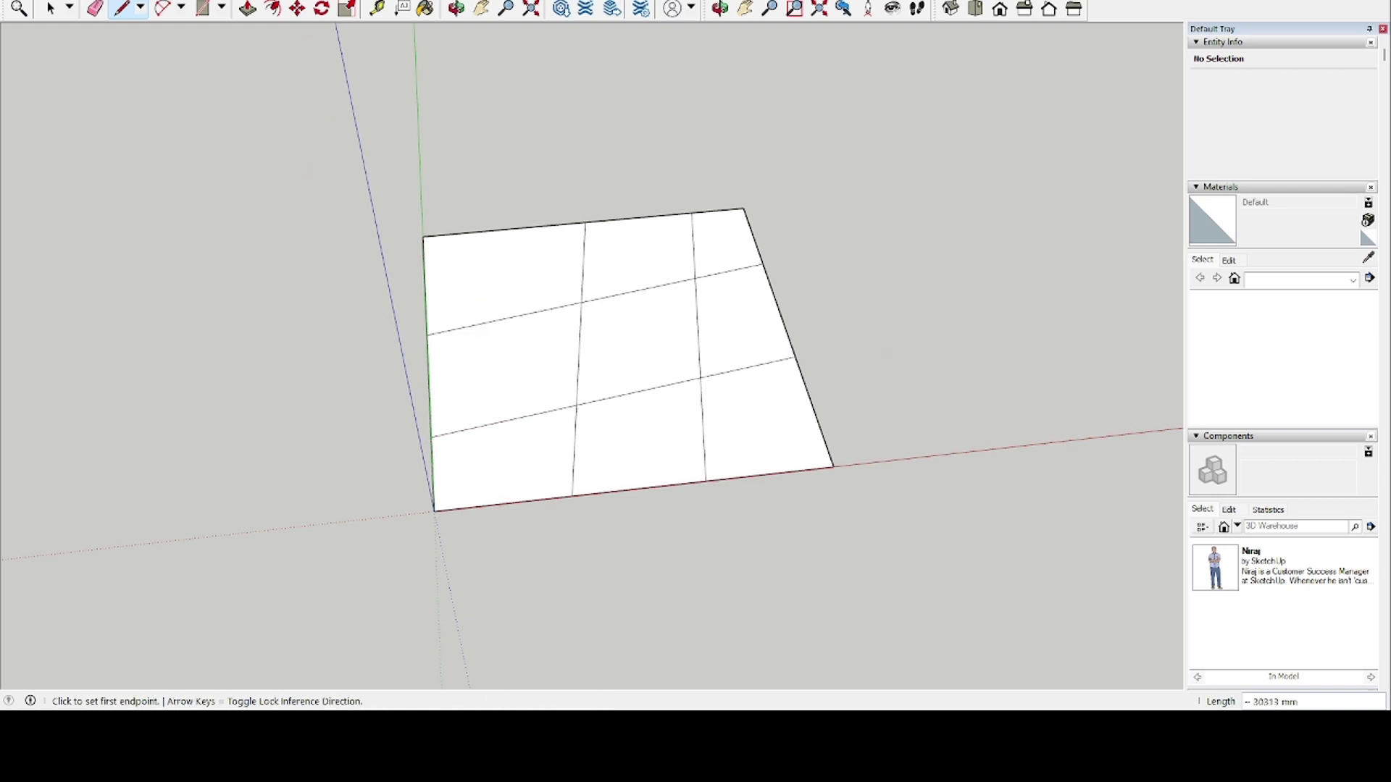
Draw two connected arcs as an S-curve from beyond the back edge to the first lengthwise line's front endpoint, the second bulging about 4050 mm
{"action": "left_click", "coordinate": [273, 14]}
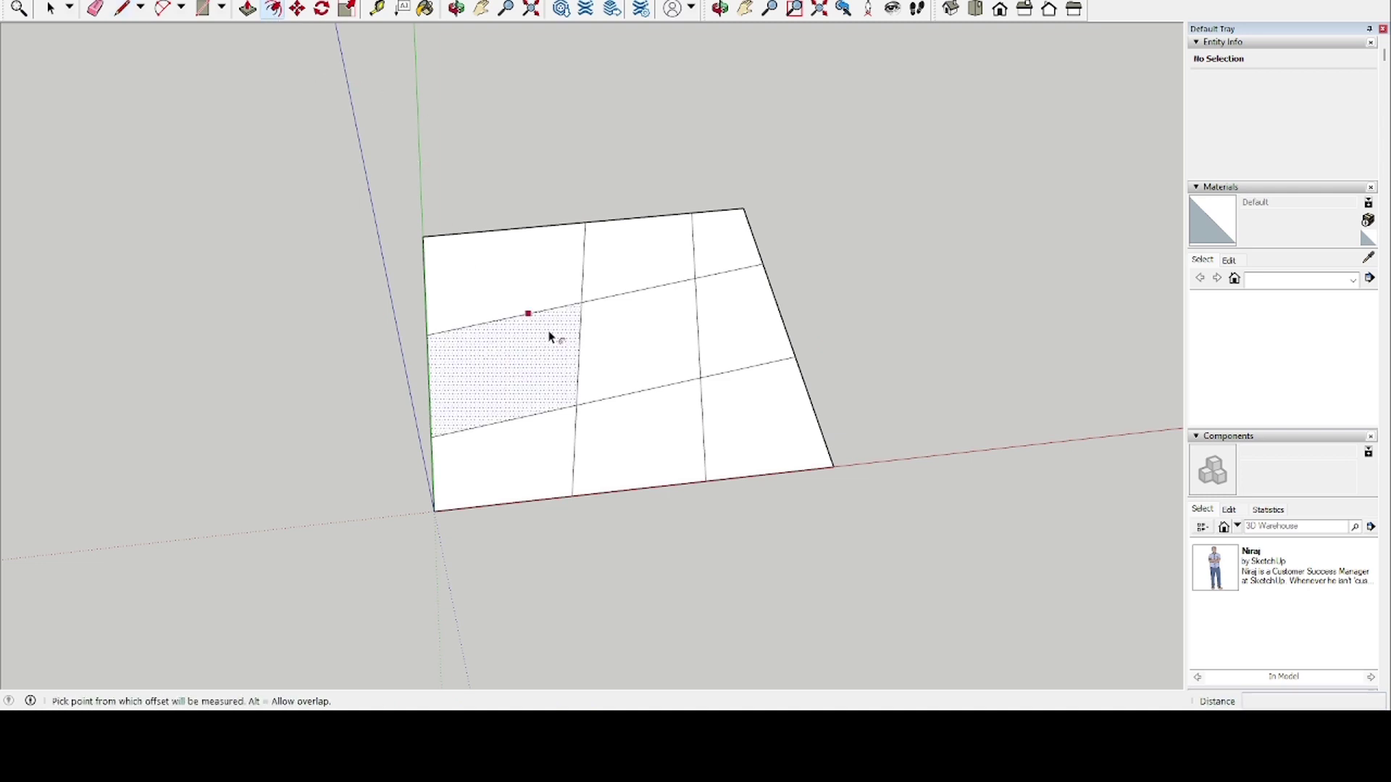
{"action": "left_click", "coordinate": [166, 9]}
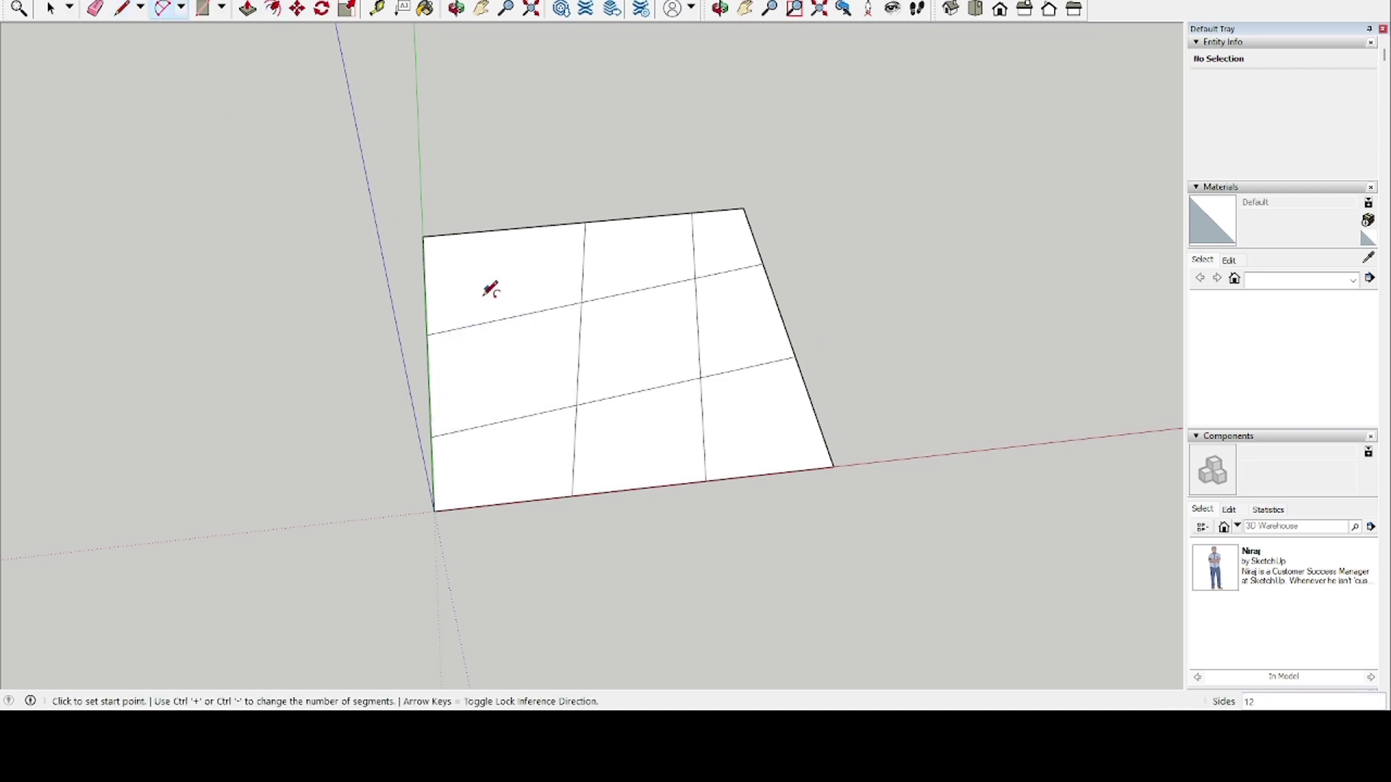
{"action": "left_click", "coordinate": [471, 180]}
{"action": "left_click", "coordinate": [517, 274]}
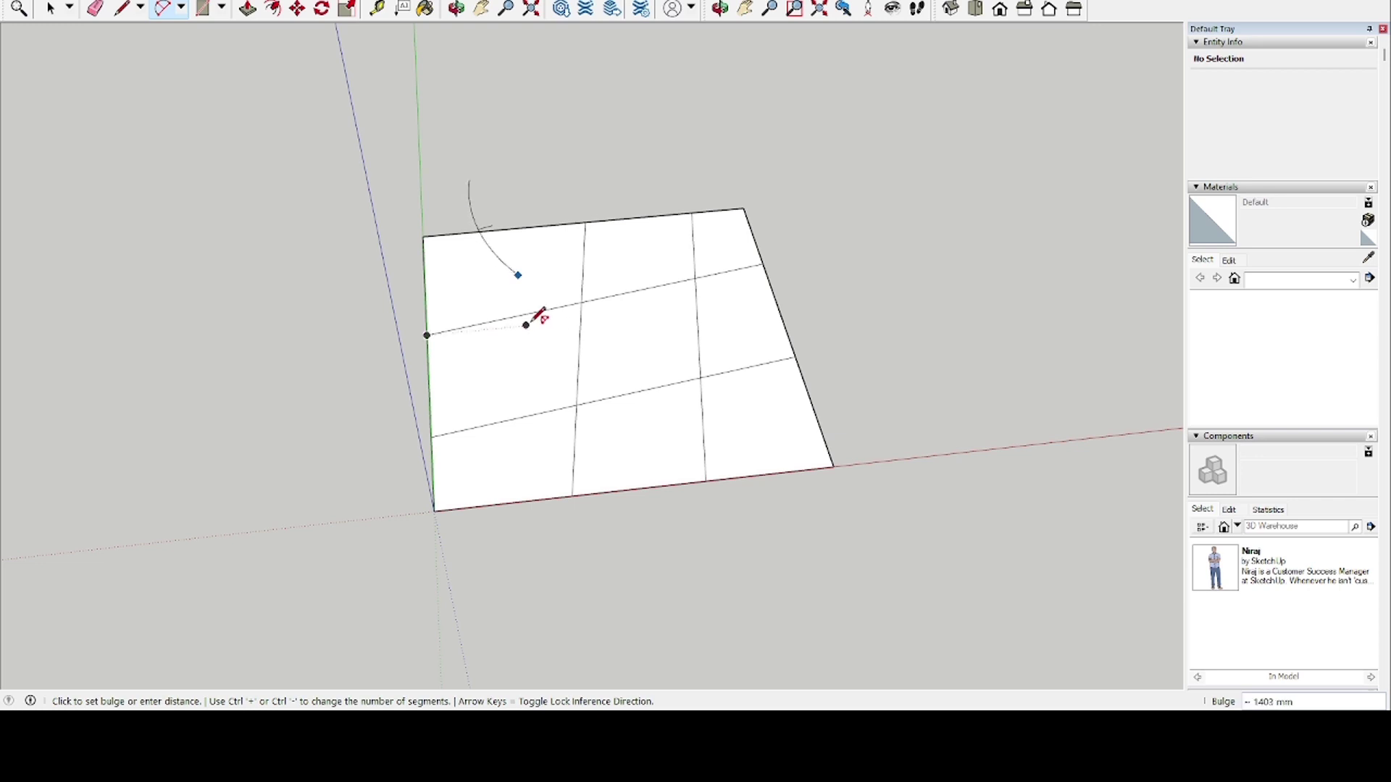
{"action": "left_click", "coordinate": [532, 326]}
{"action": "left_click", "coordinate": [517, 274]}
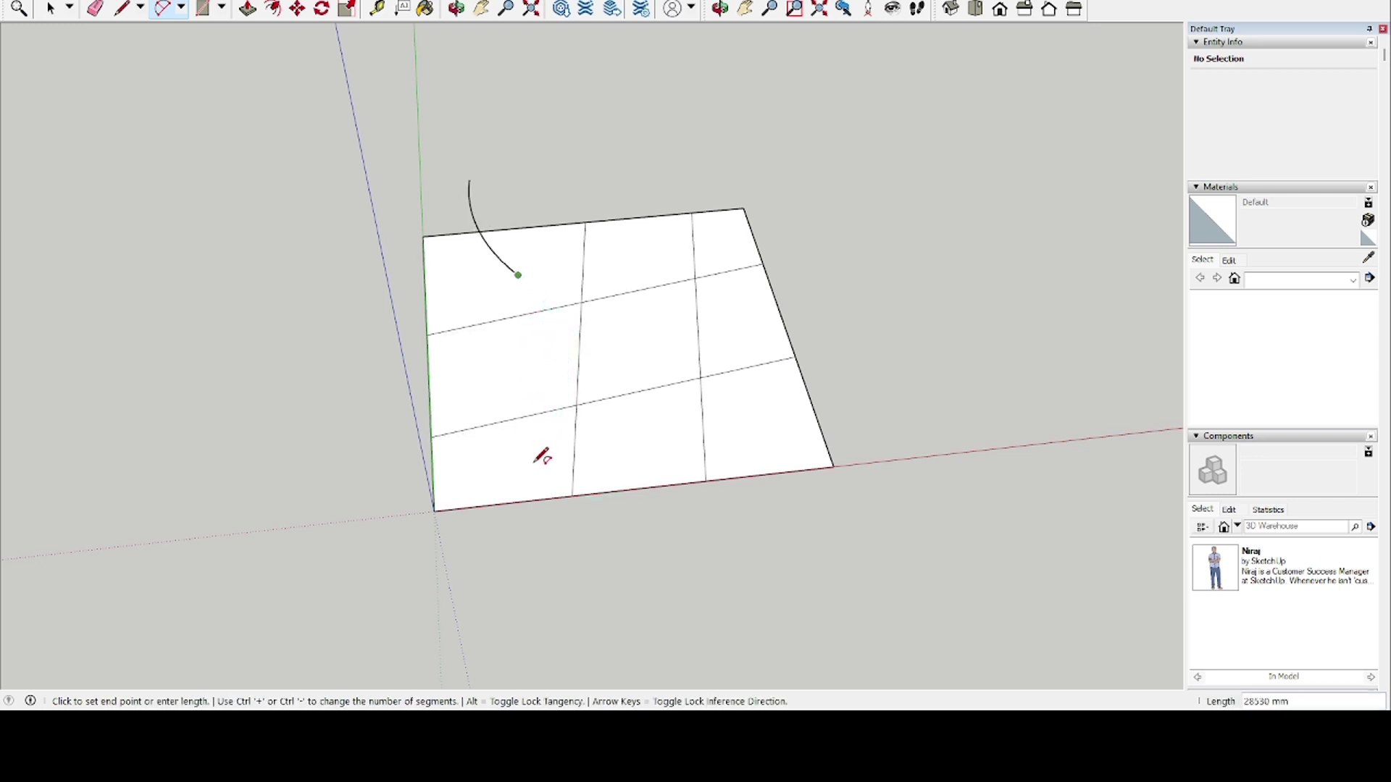
{"action": "left_click", "coordinate": [571, 496]}
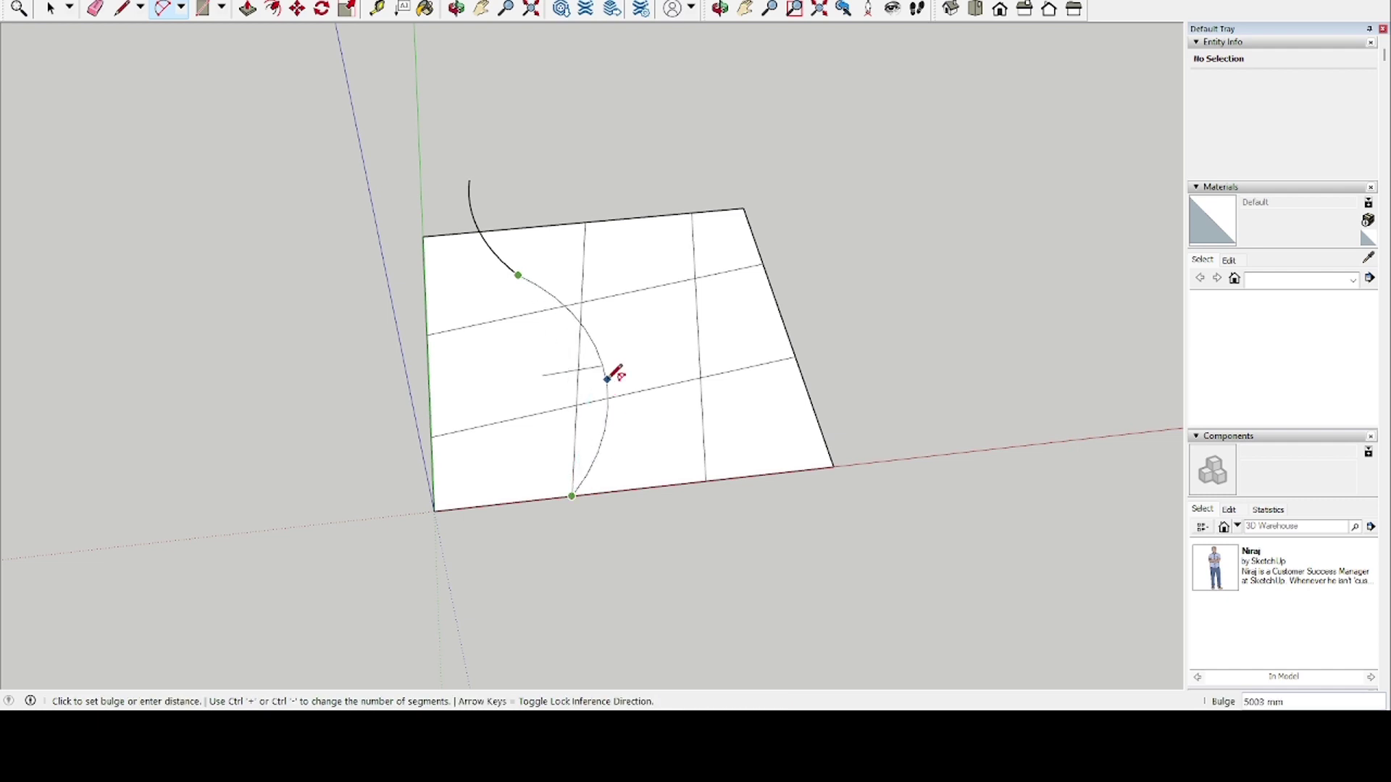
{"action": "left_click", "coordinate": [609, 378]}
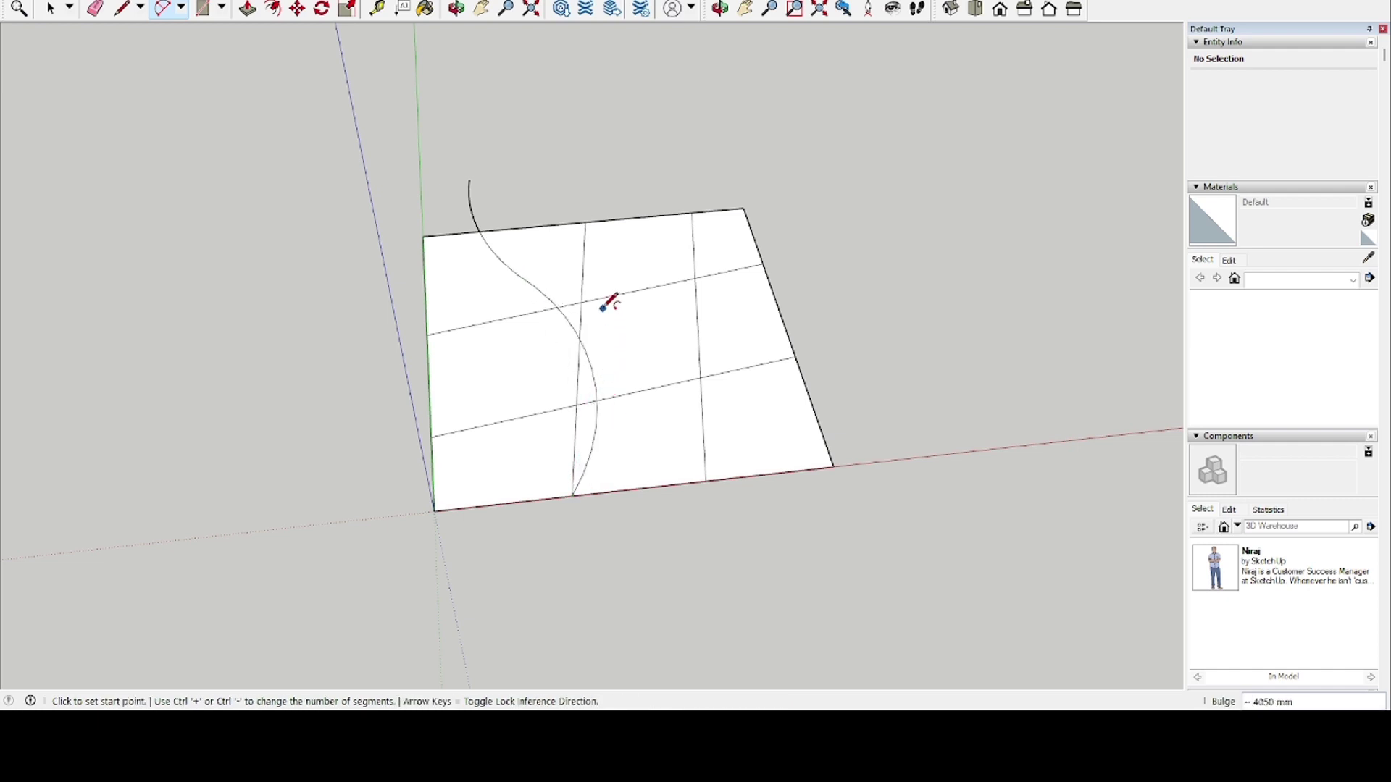
Erase the arc's overhang outside the square and the straight lengthwise line that the curve replaces
{"action": "key", "text": "e"}
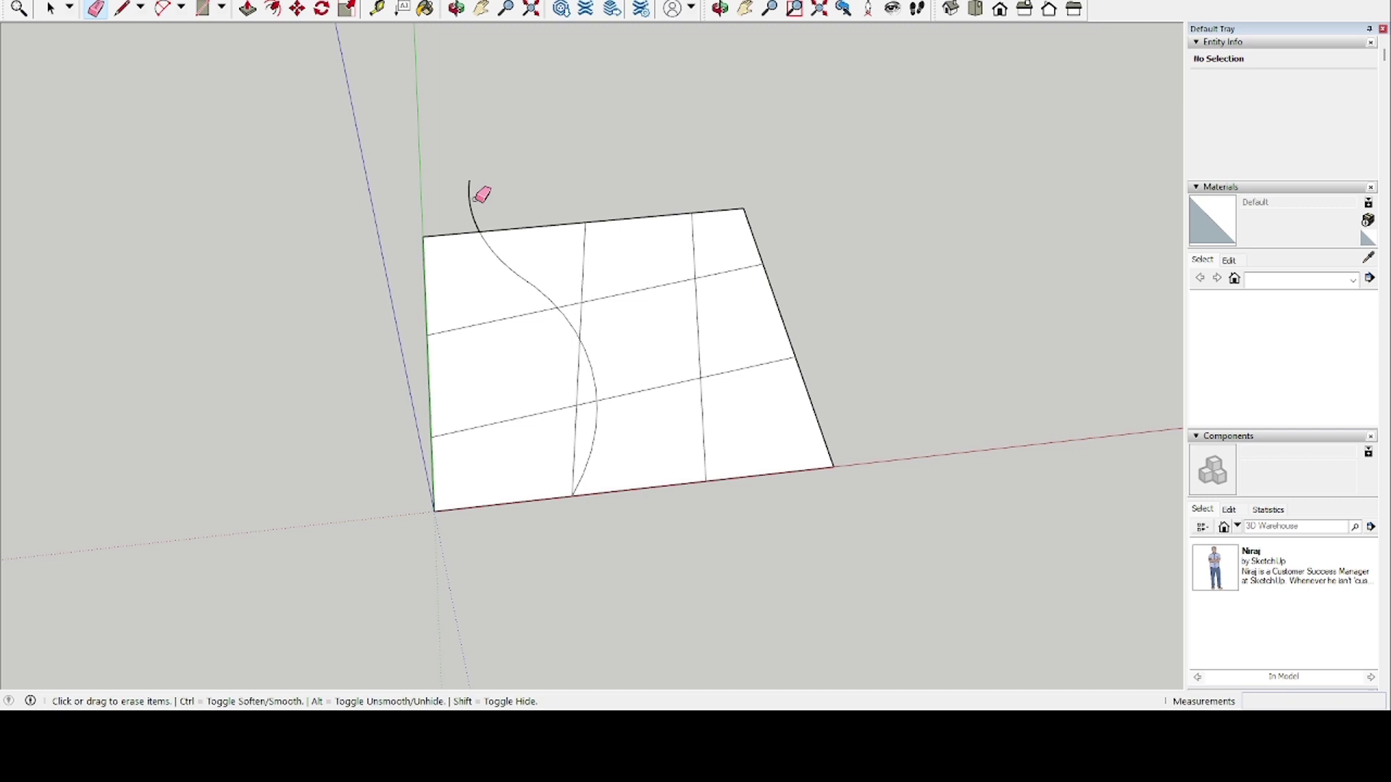
{"action": "left_click_drag", "start_coordinate": [475, 193], "coordinate": [483, 205]}
{"action": "left_click_drag", "start_coordinate": [587, 275], "coordinate": [573, 435]}
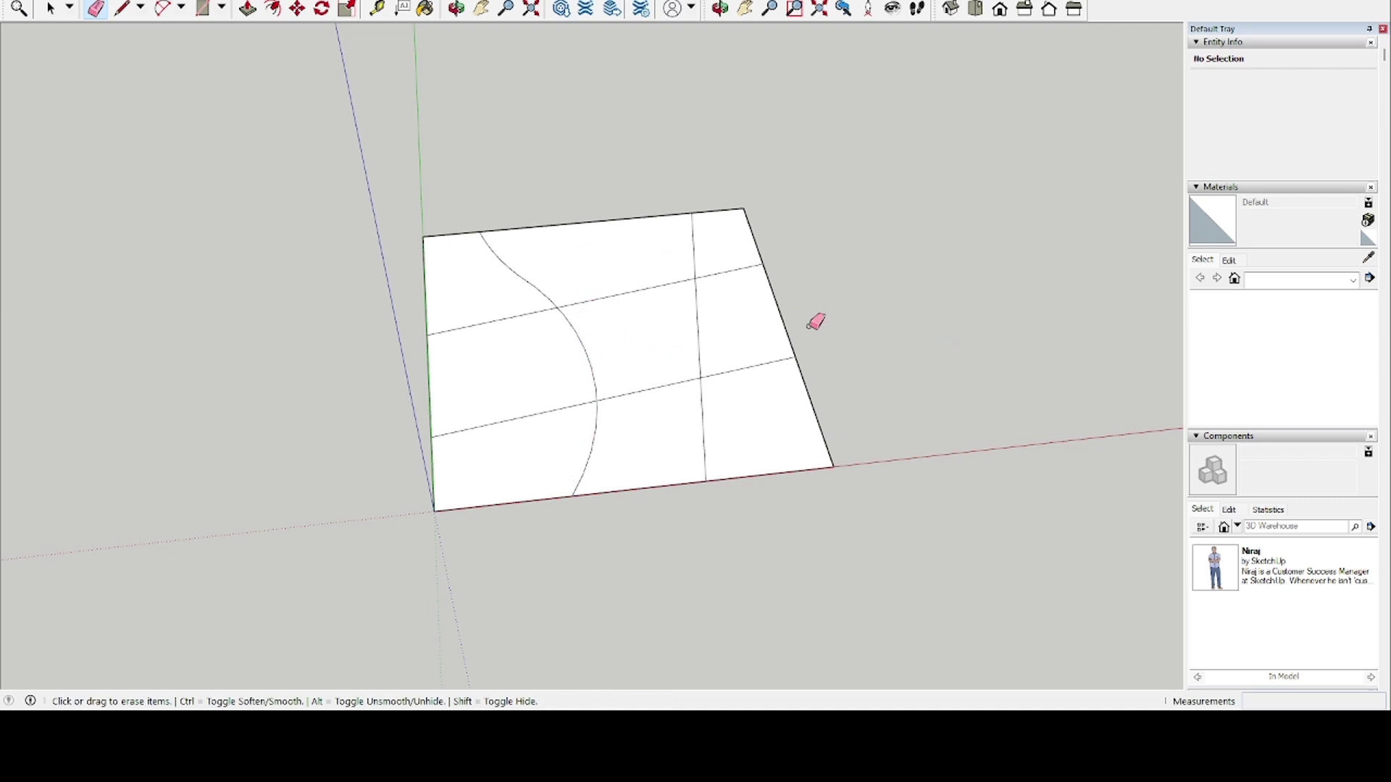
{"action": "scroll", "coordinate": [582, 283], "scroll_direction": "up", "scroll_amount": 1}
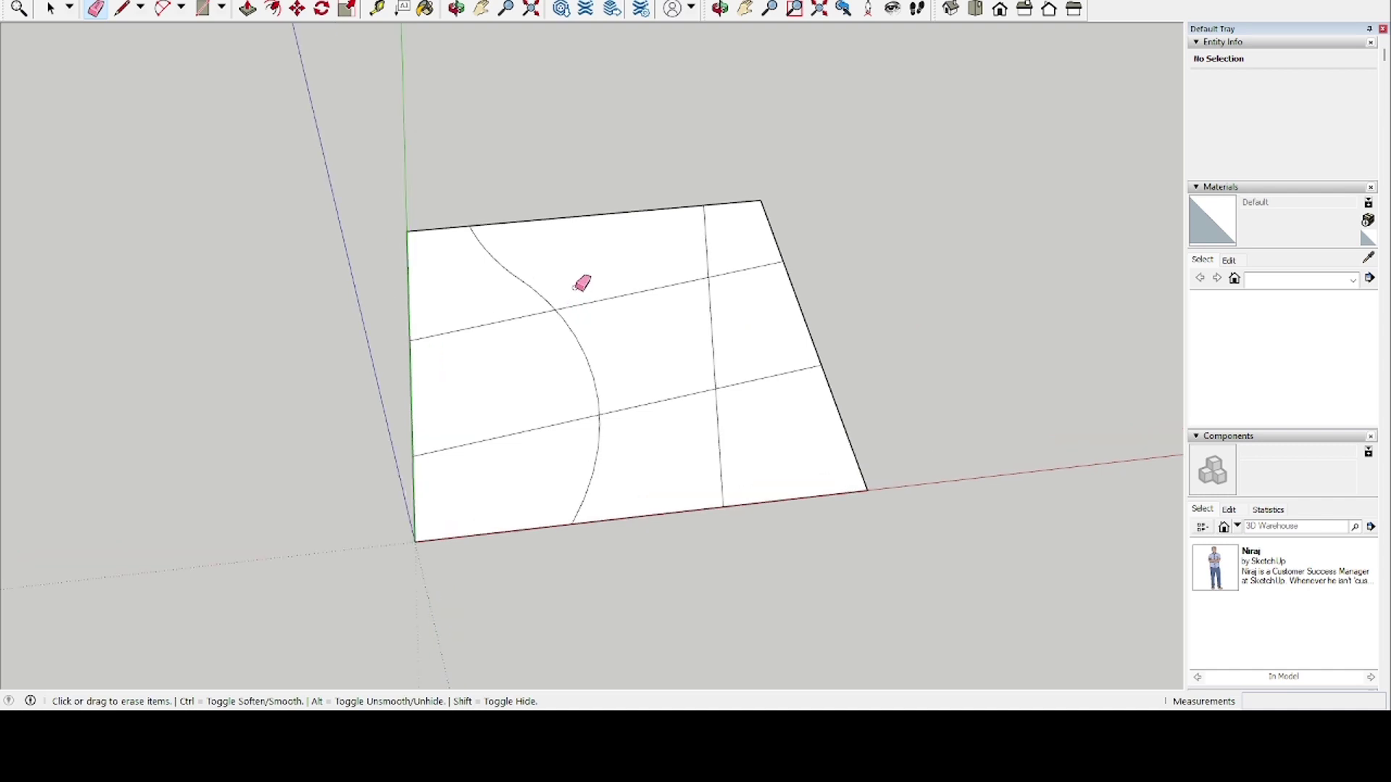
Try to offset the boundary of the back corner block beside the green axis inward by 1000 mm
{"action": "key", "text": "f"}
{"action": "left_click", "coordinate": [502, 268]}
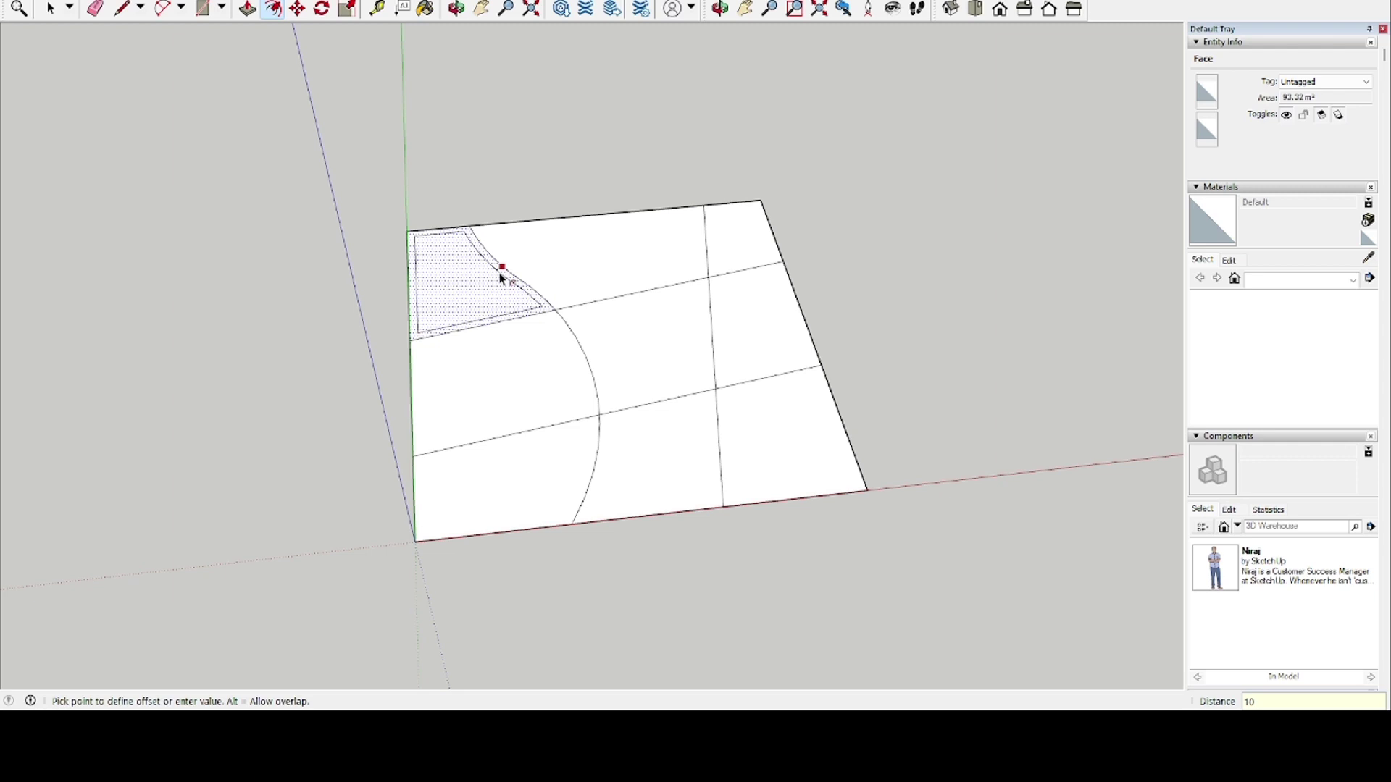
{"action": "type", "text": "00"}
{"action": "key", "text": "Return"}
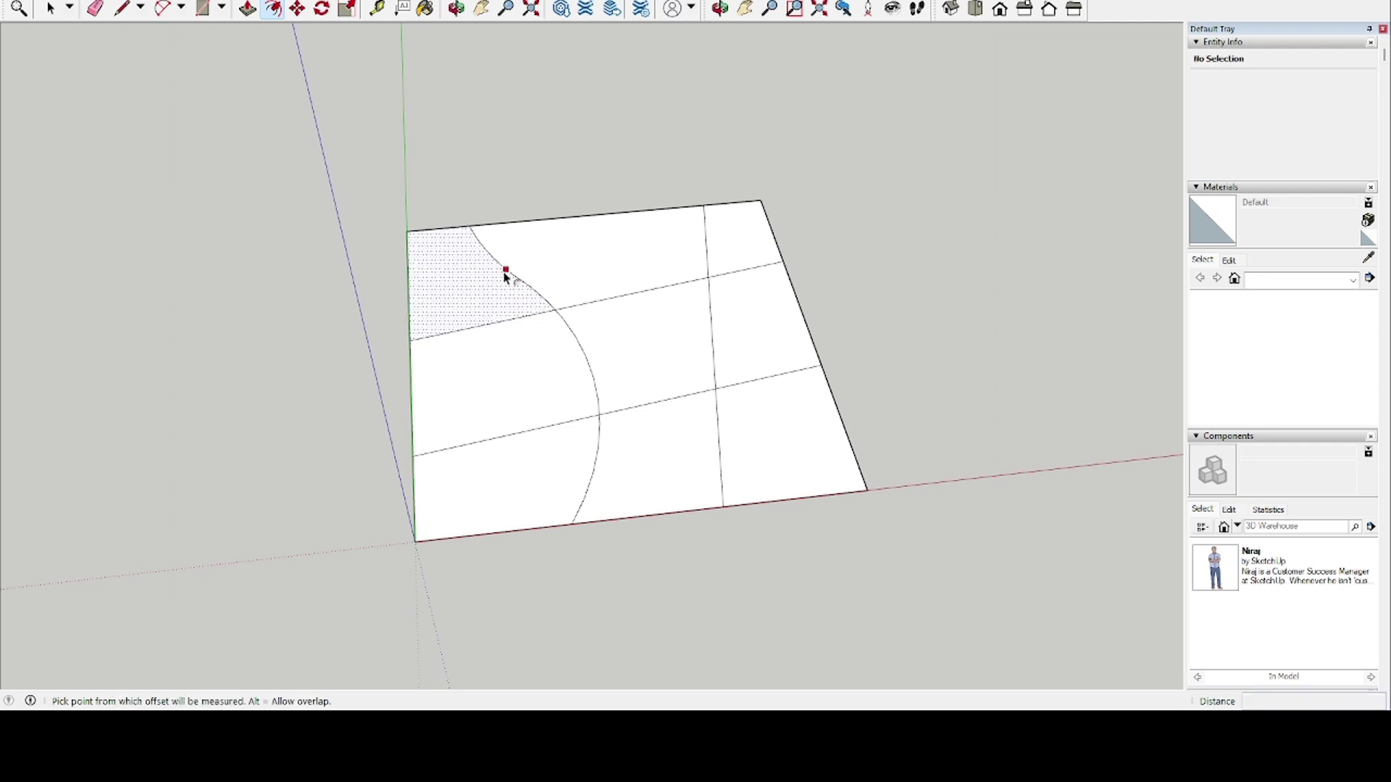
{"action": "left_click", "coordinate": [506, 270]}
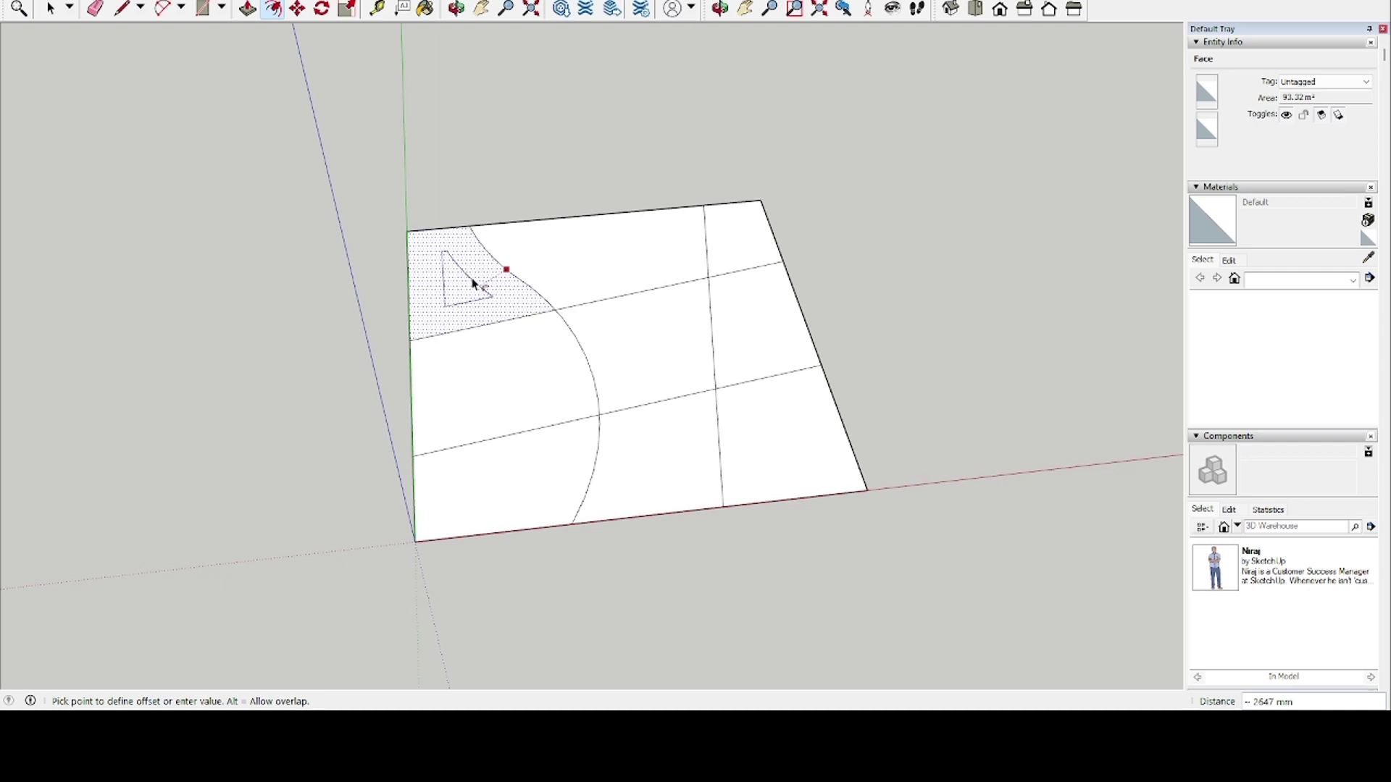
{"action": "key", "text": "Escape"}
{"action": "left_click", "coordinate": [498, 277]}
{"action": "key", "text": "Escape"}
{"action": "scroll", "coordinate": [520, 293], "scroll_direction": "up", "scroll_amount": 15}
{"action": "key", "text": "e"}
{"action": "left_click", "coordinate": [609, 327]}
{"action": "scroll", "coordinate": [475, 369], "scroll_direction": "down", "scroll_amount": 10}
{"action": "scroll", "coordinate": [478, 358], "scroll_direction": "down", "scroll_amount": 2}
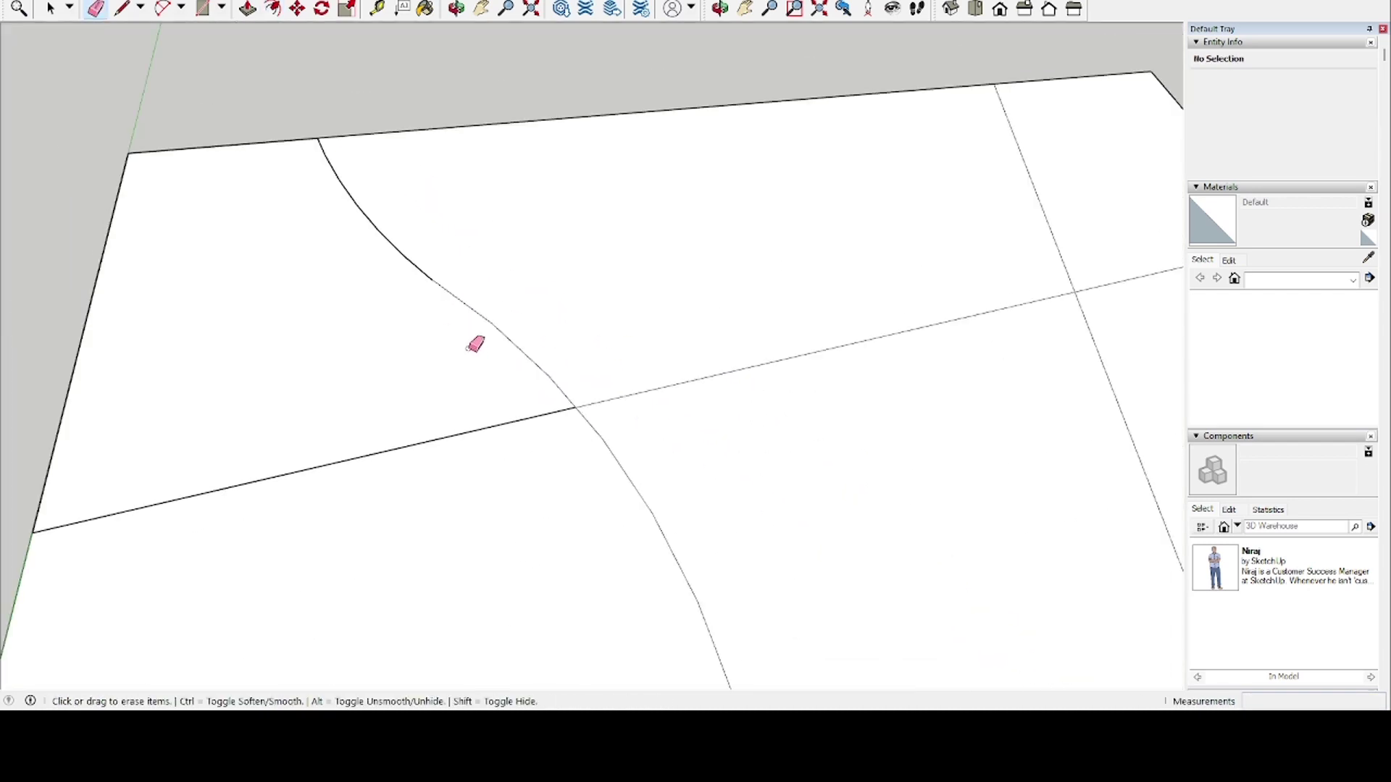
Offset the boundaries of the back corner block beside the green axis and the neighbouring back block inward by the same distance
{"action": "key", "text": "f"}
{"action": "left_click", "coordinate": [504, 335]}
{"action": "scroll", "coordinate": [479, 356], "scroll_direction": "down", "scroll_amount": 5}
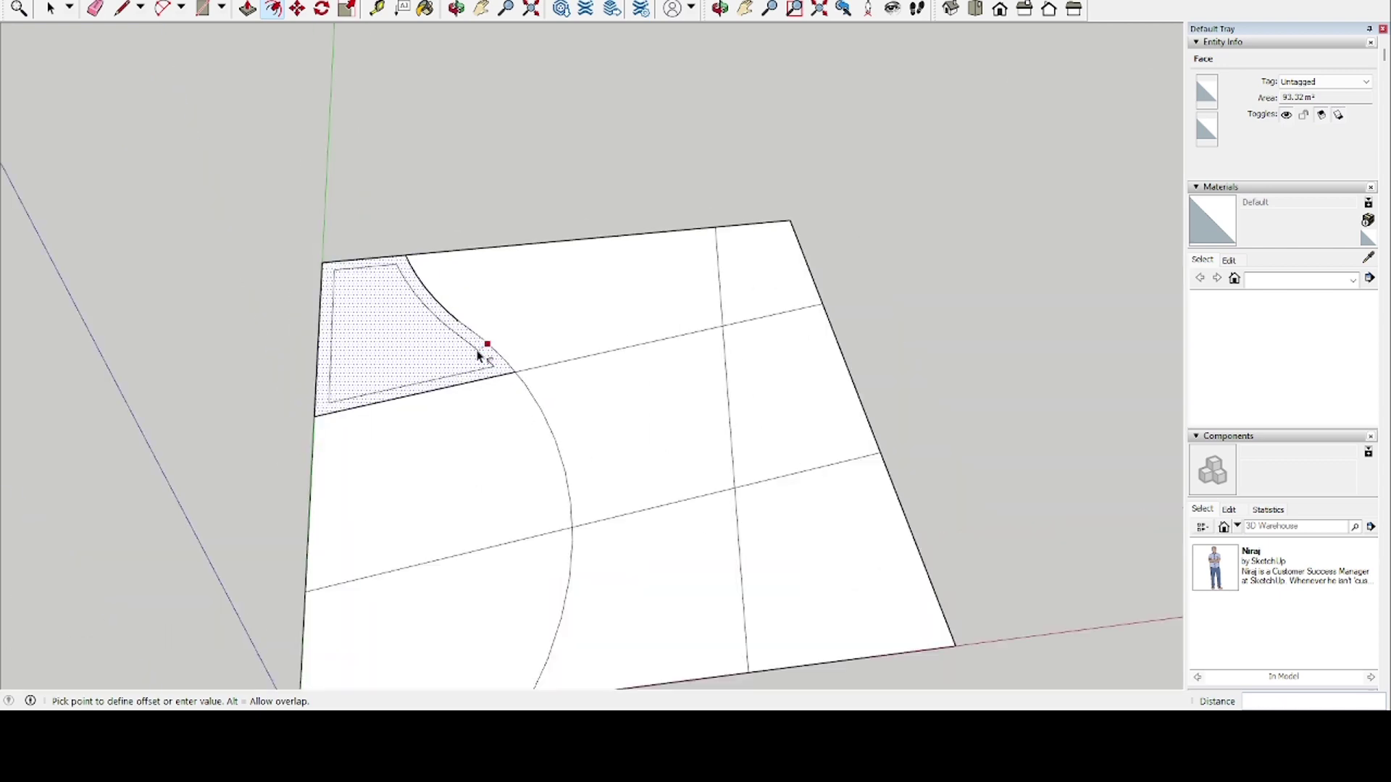
{"action": "left_click", "coordinate": [482, 349]}
{"action": "double_click", "coordinate": [611, 302]}
{"action": "scroll", "coordinate": [823, 295], "scroll_direction": "down", "scroll_amount": 3}
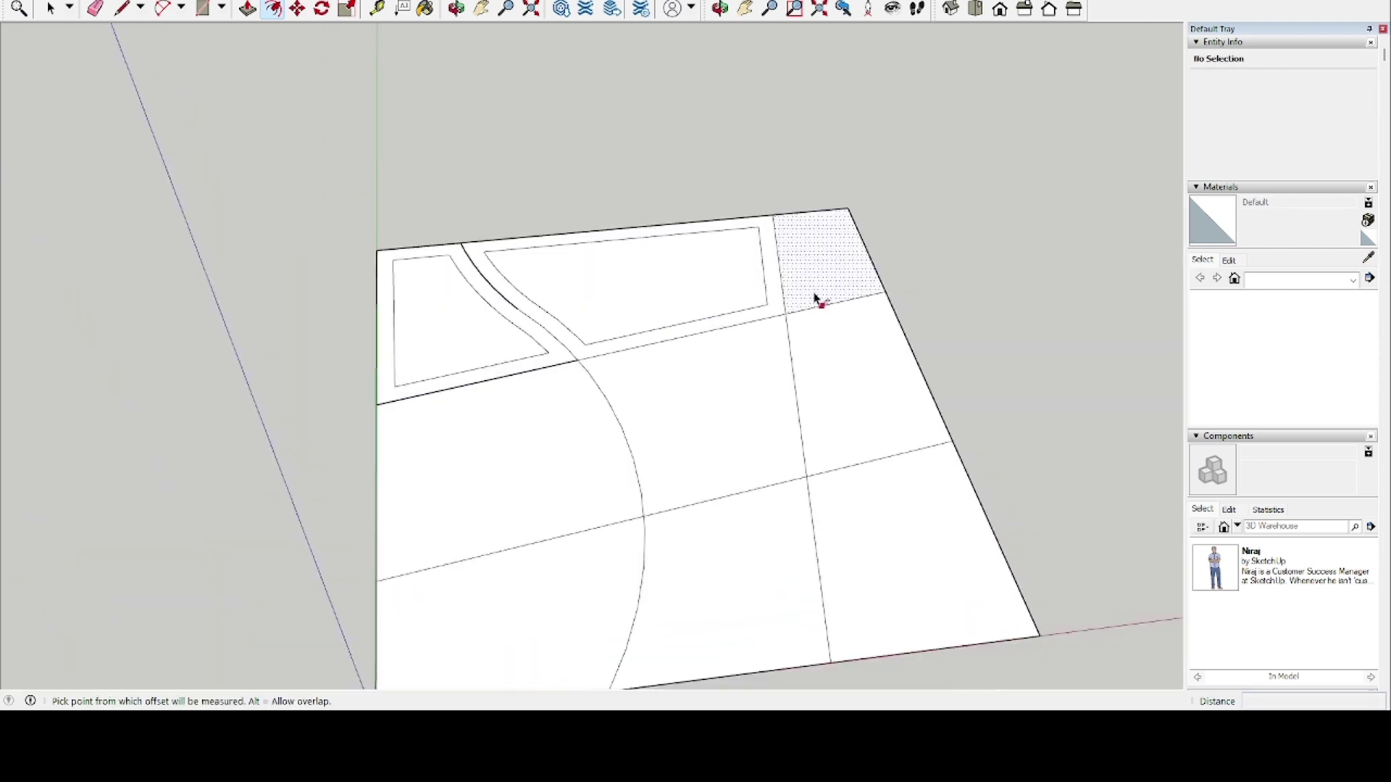
Offset the far back corner block, the three middle-row blocks and the front block at the origin inward by the same distance
{"action": "left_click", "coordinate": [791, 357]}
{"action": "double_click", "coordinate": [828, 359]}
{"action": "double_click", "coordinate": [822, 264]}
{"action": "double_click", "coordinate": [732, 402]}
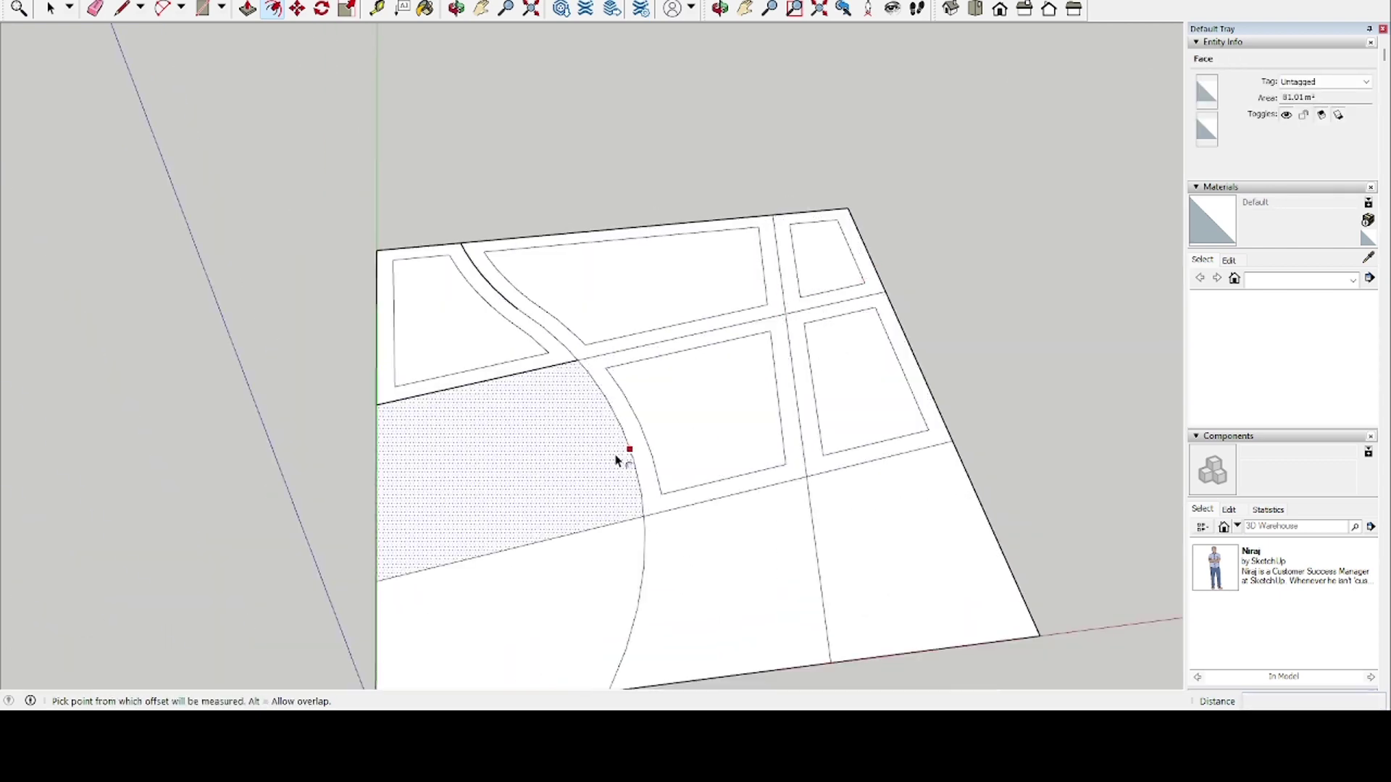
{"action": "double_click", "coordinate": [614, 455]}
{"action": "double_click", "coordinate": [594, 572]}
Try to offset the two remaining front blocks inward, and undo both offsets
{"action": "double_click", "coordinate": [731, 580]}
{"action": "double_click", "coordinate": [928, 558]}
{"action": "key", "text": "ctrl+z"}
{"action": "key", "text": "ctrl+z"}
Offset the front corner block on the red axis and the front middle block inward to match the other blocks
{"action": "left_click", "coordinate": [884, 536]}
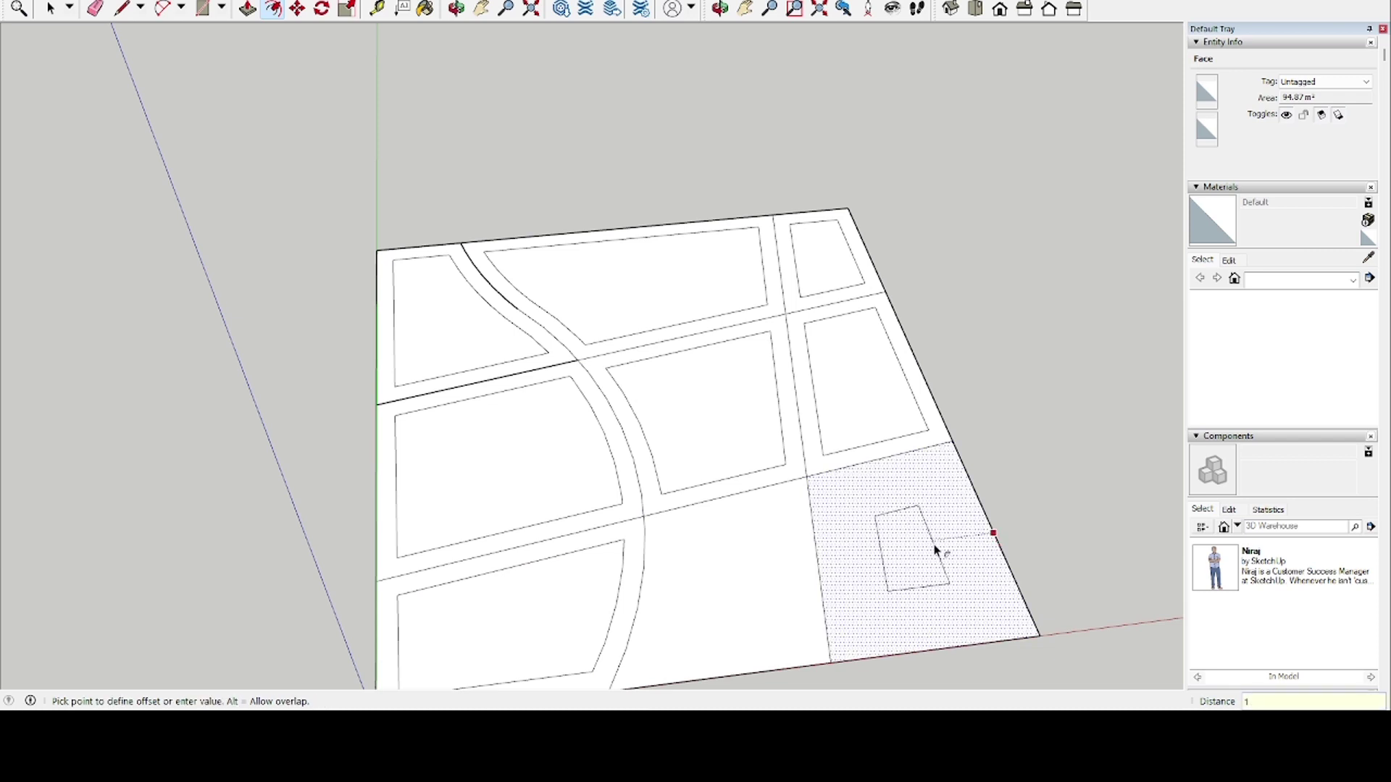
{"action": "left_click", "coordinate": [798, 568]}
Erase the original curve and dividing lines between the offset blocks to merge the strips into one street face
{"action": "key", "text": "e"}
{"action": "left_click", "coordinate": [529, 319]}
{"action": "left_click_drag", "start_coordinate": [573, 355], "coordinate": [579, 362]}
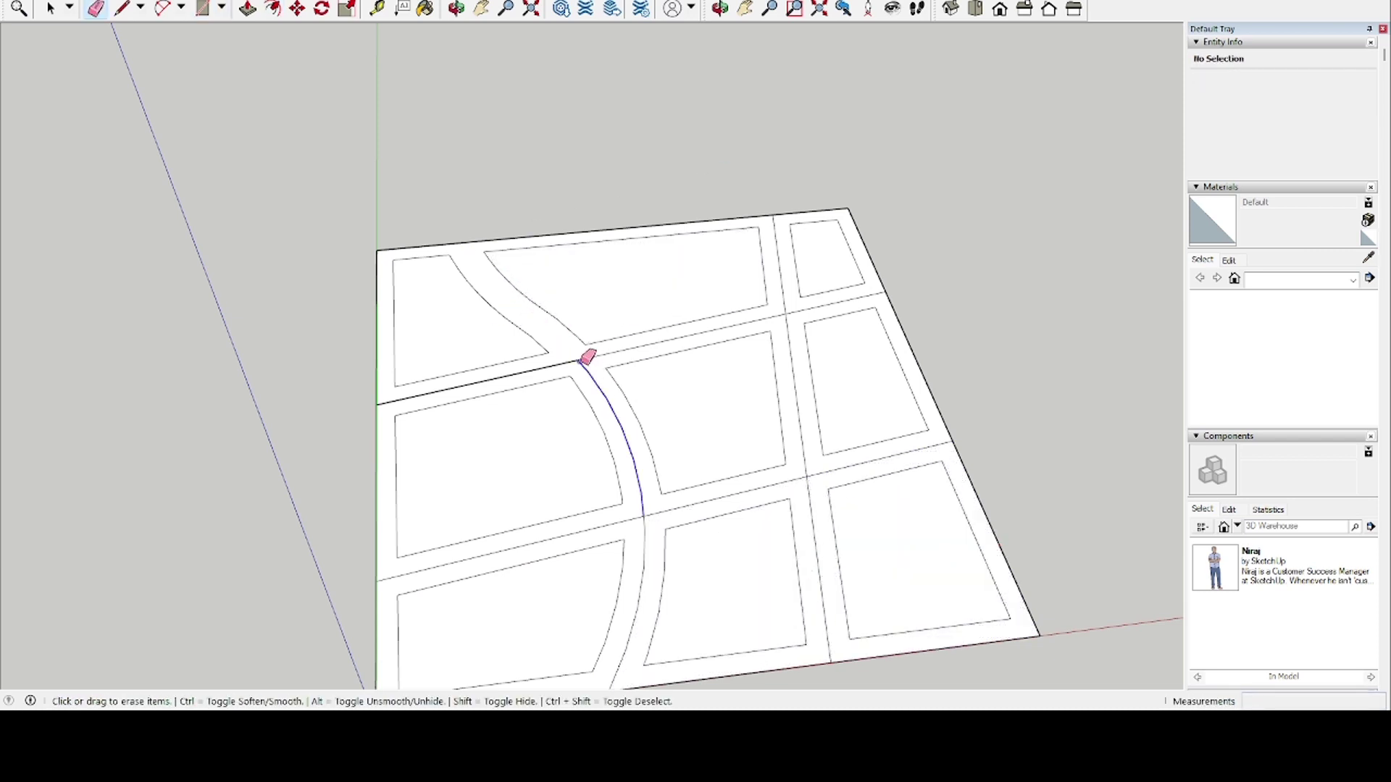
{"action": "left_click_drag", "start_coordinate": [641, 512], "coordinate": [646, 518]}
{"action": "left_click_drag", "start_coordinate": [800, 479], "coordinate": [807, 473]}
{"action": "left_click_drag", "start_coordinate": [788, 320], "coordinate": [784, 312]}
{"action": "scroll", "coordinate": [783, 327], "scroll_direction": "down", "scroll_amount": 1}
Select the street face together with its bounding edges and make it a group
{"action": "key", "text": "space"}
{"action": "left_click", "coordinate": [783, 340]}
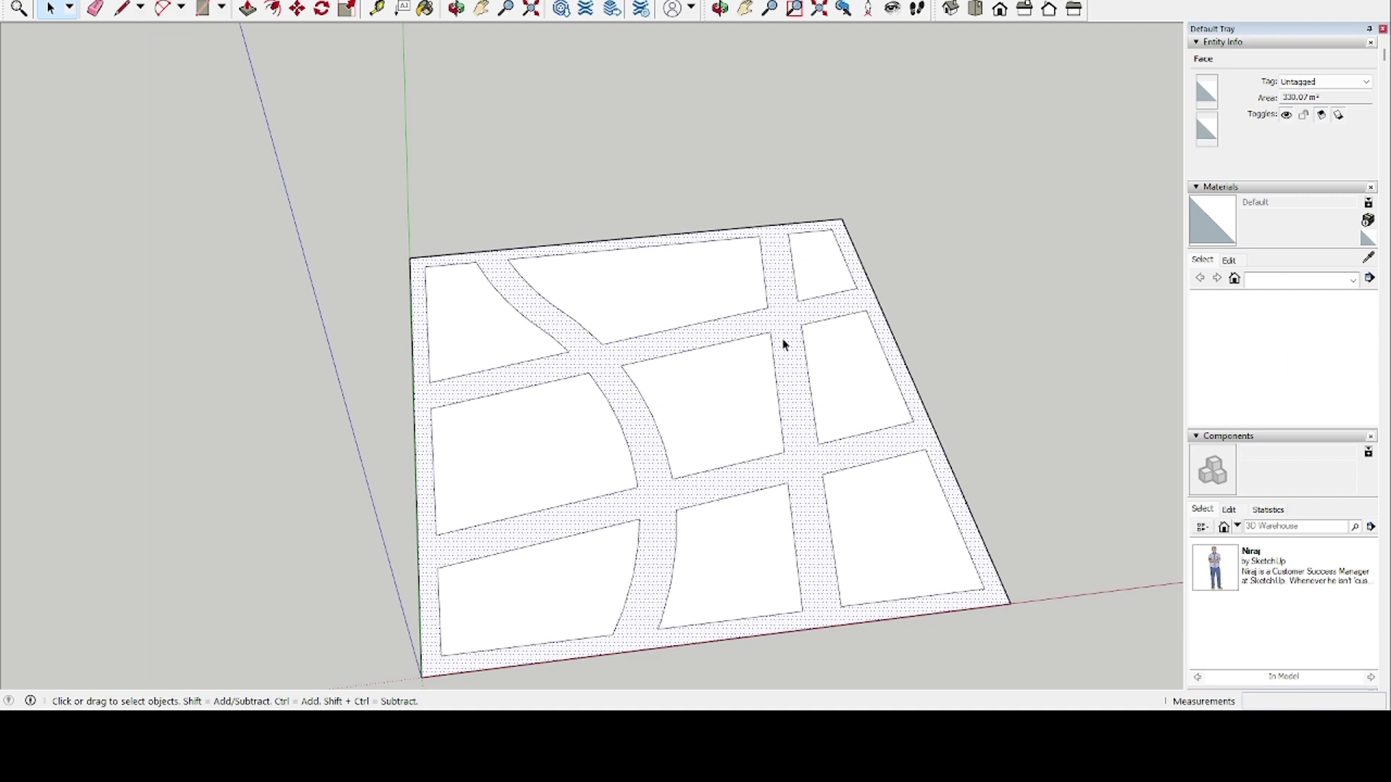
{"action": "double_click", "coordinate": [783, 343]}
{"action": "key", "text": "ctrl+g"}
{"action": "key", "text": "m"}
{"action": "left_click", "coordinate": [804, 358]}
{"action": "key", "text": "Escape"}
Delete the street group and erase the leftover outline so that only the nine block faces remain
{"action": "key", "text": "space"}
{"action": "left_click", "coordinate": [614, 313]}
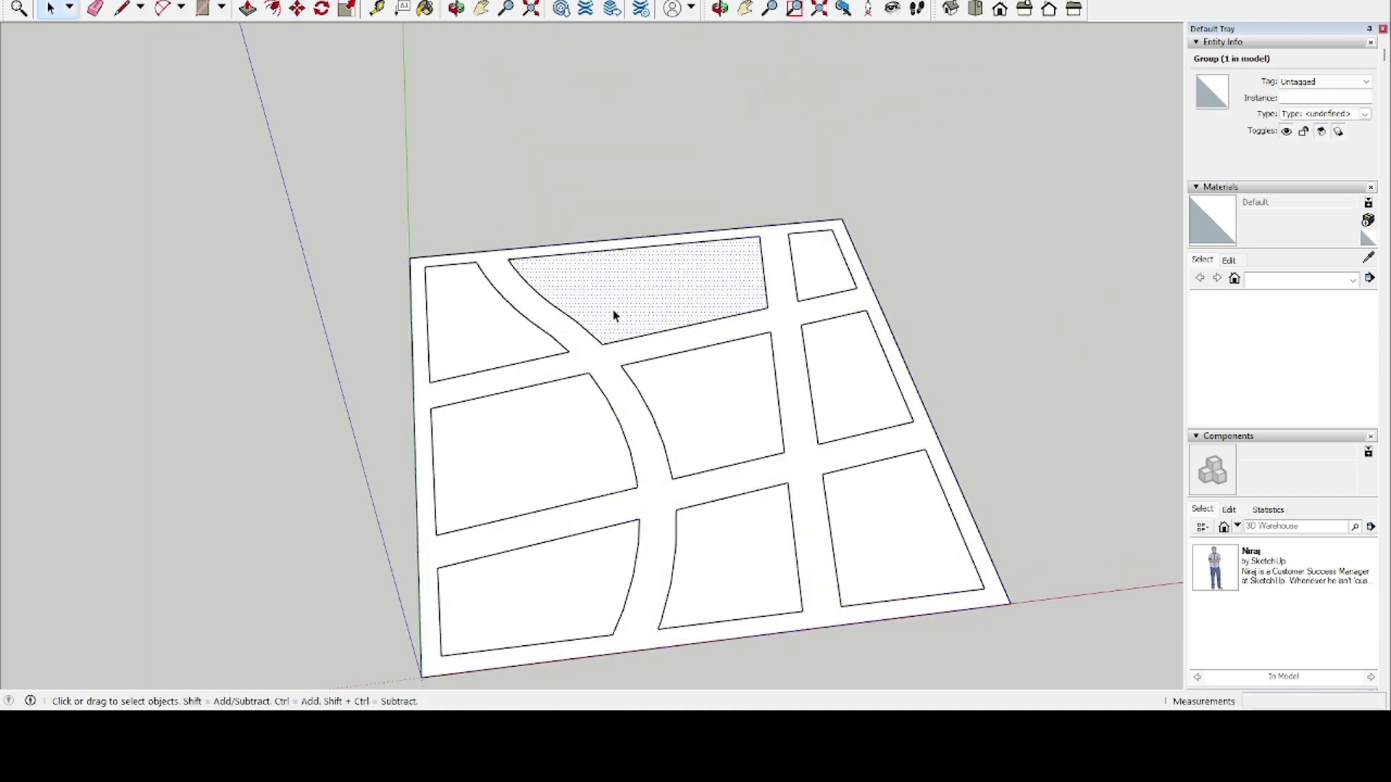
{"action": "left_click", "coordinate": [624, 311]}
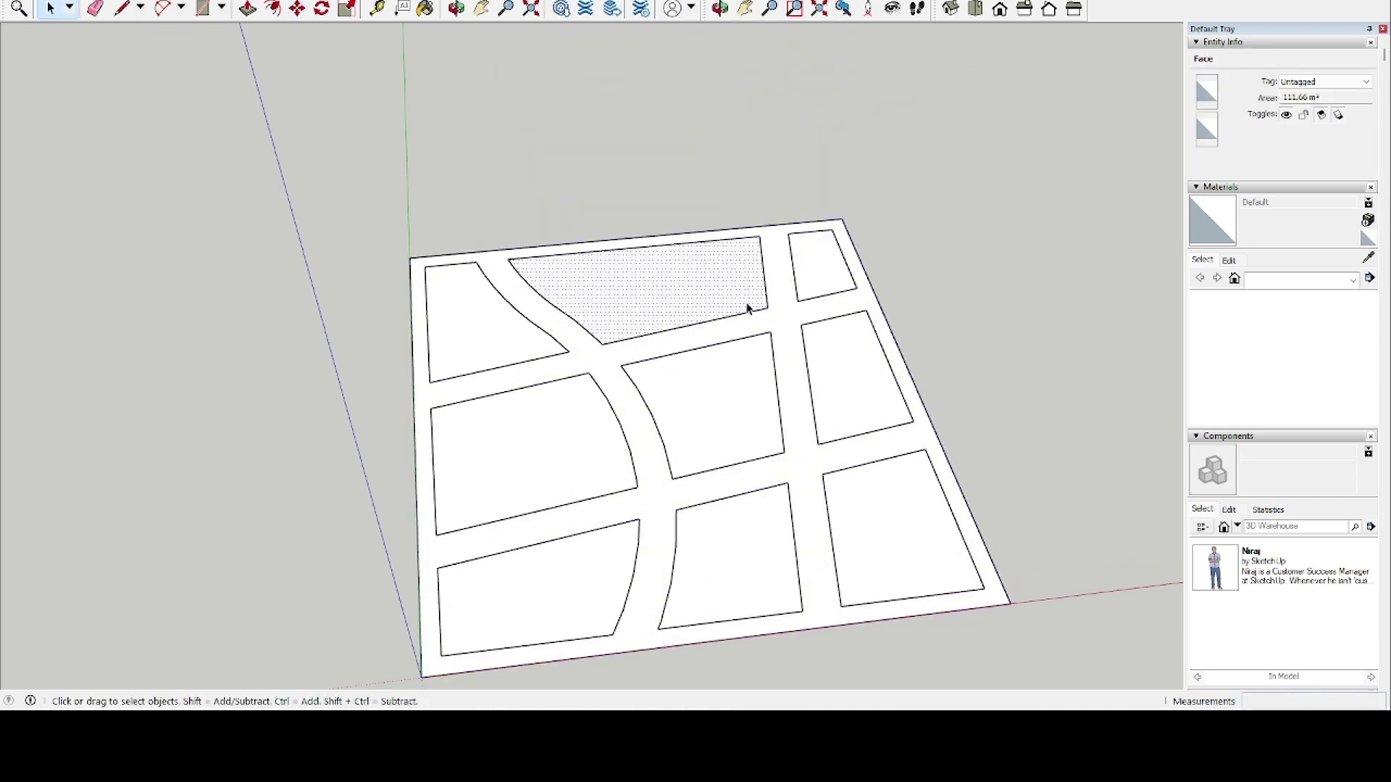
{"action": "left_click", "coordinate": [786, 325]}
{"action": "key", "text": "Delete"}
{"action": "key", "text": "e"}
{"action": "left_click_drag", "start_coordinate": [407, 272], "coordinate": [439, 251]}
{"action": "key", "text": "space"}
Draw two long slanted lines across the whole back row of blocks, extending past both ends
{"action": "left_click", "coordinate": [492, 313]}
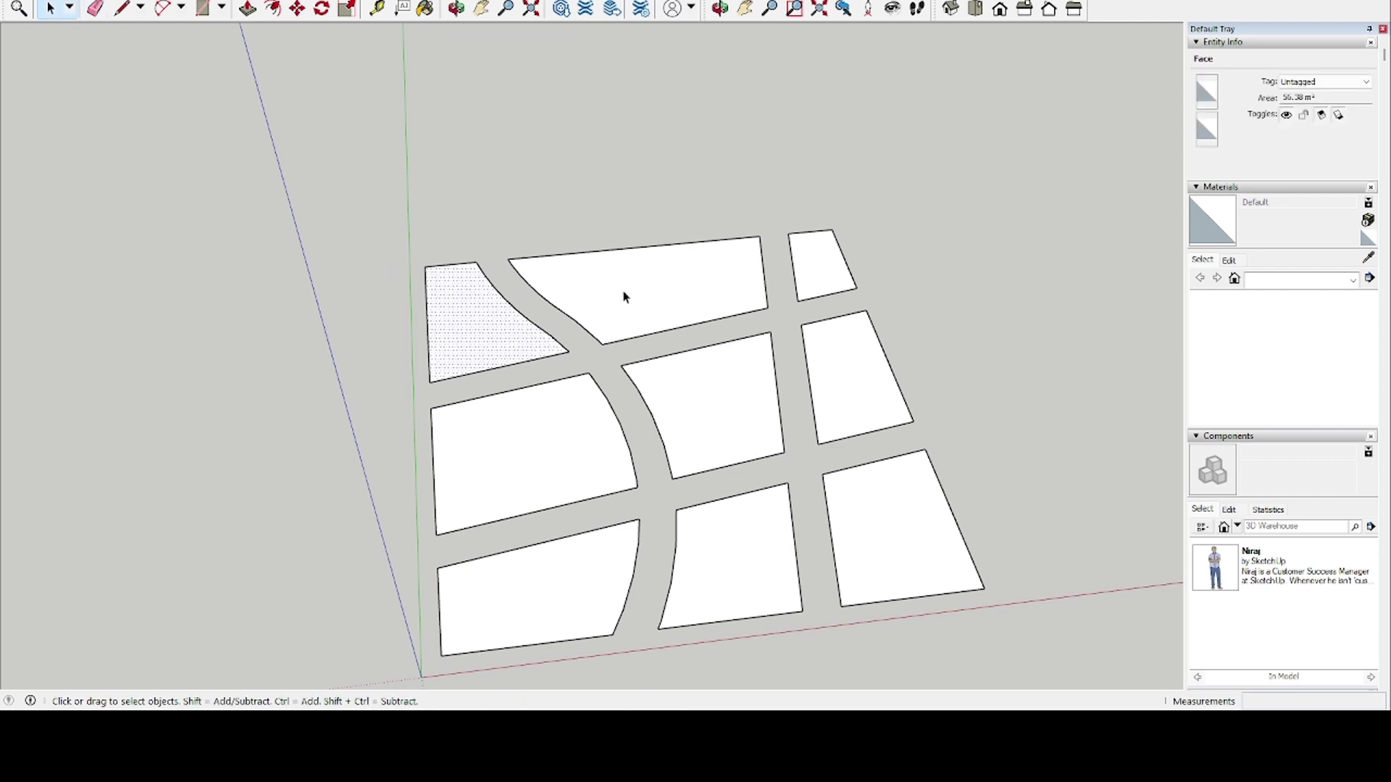
{"action": "key", "text": "l"}
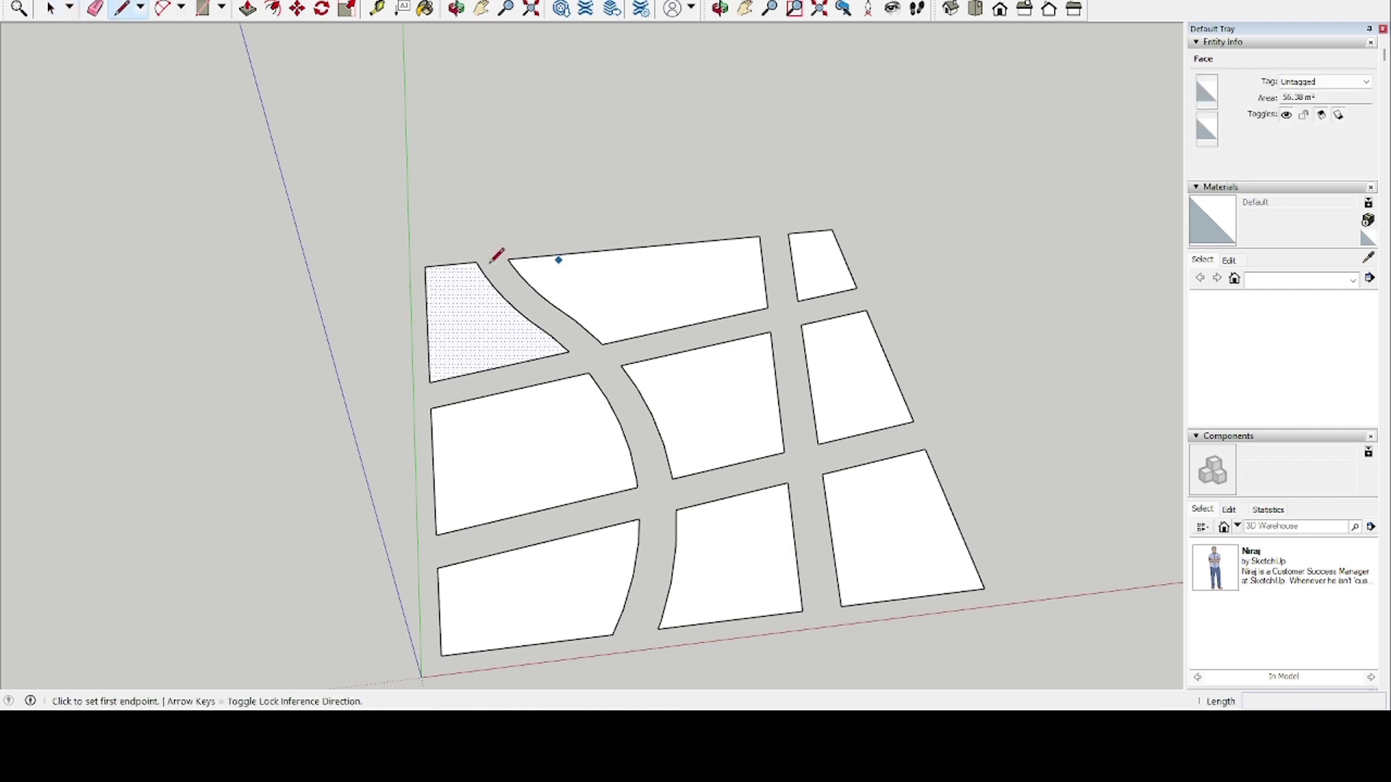
{"action": "left_click", "coordinate": [392, 305]}
{"action": "left_click", "coordinate": [879, 241]}
{"action": "key", "text": "Escape"}
{"action": "left_click", "coordinate": [382, 354]}
{"action": "left_click", "coordinate": [901, 256]}
{"action": "key", "text": "Escape"}
Draw three long lines from the back row to the front row, two through the green-axis column and one through the middle column
{"action": "left_click", "coordinate": [447, 239]}
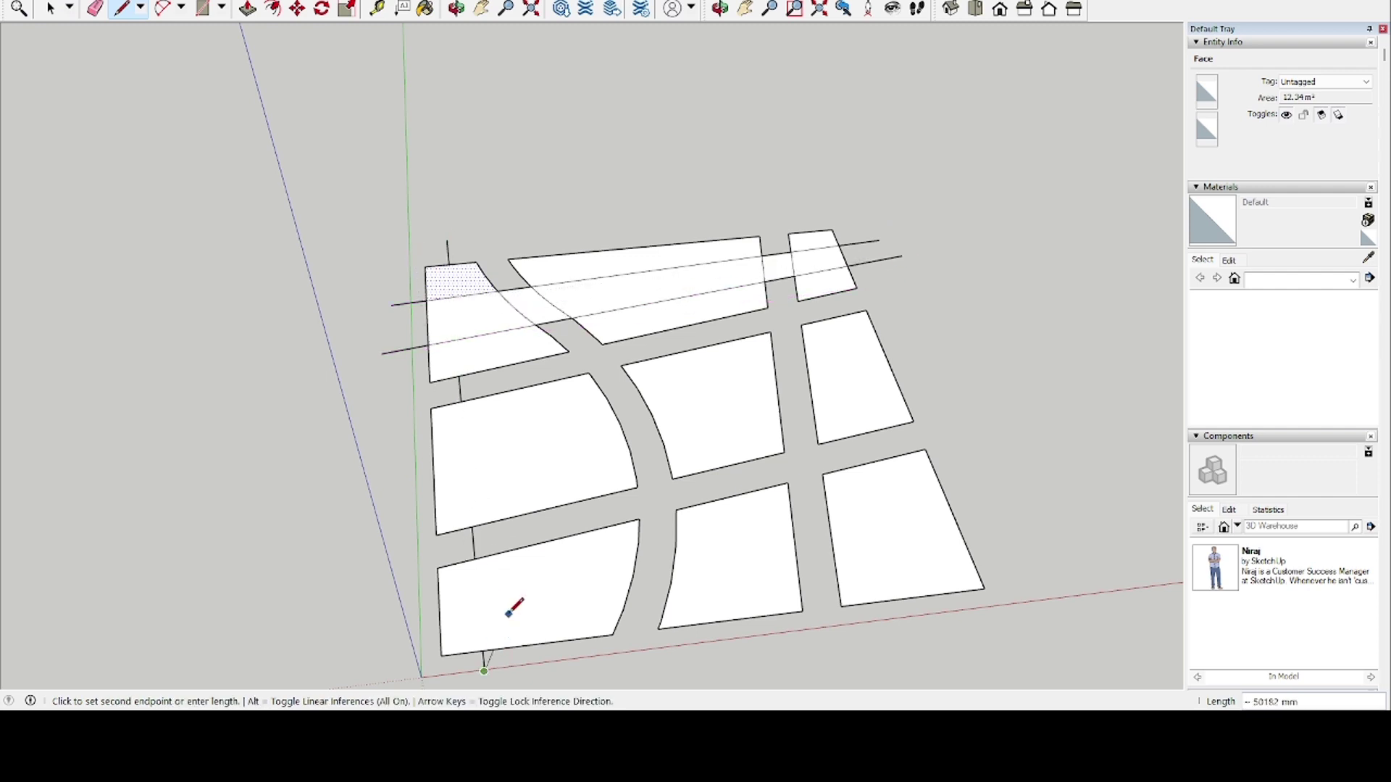
{"action": "left_click_drag", "start_coordinate": [451, 264], "coordinate": [487, 649]}
{"action": "left_click", "coordinate": [558, 641]}
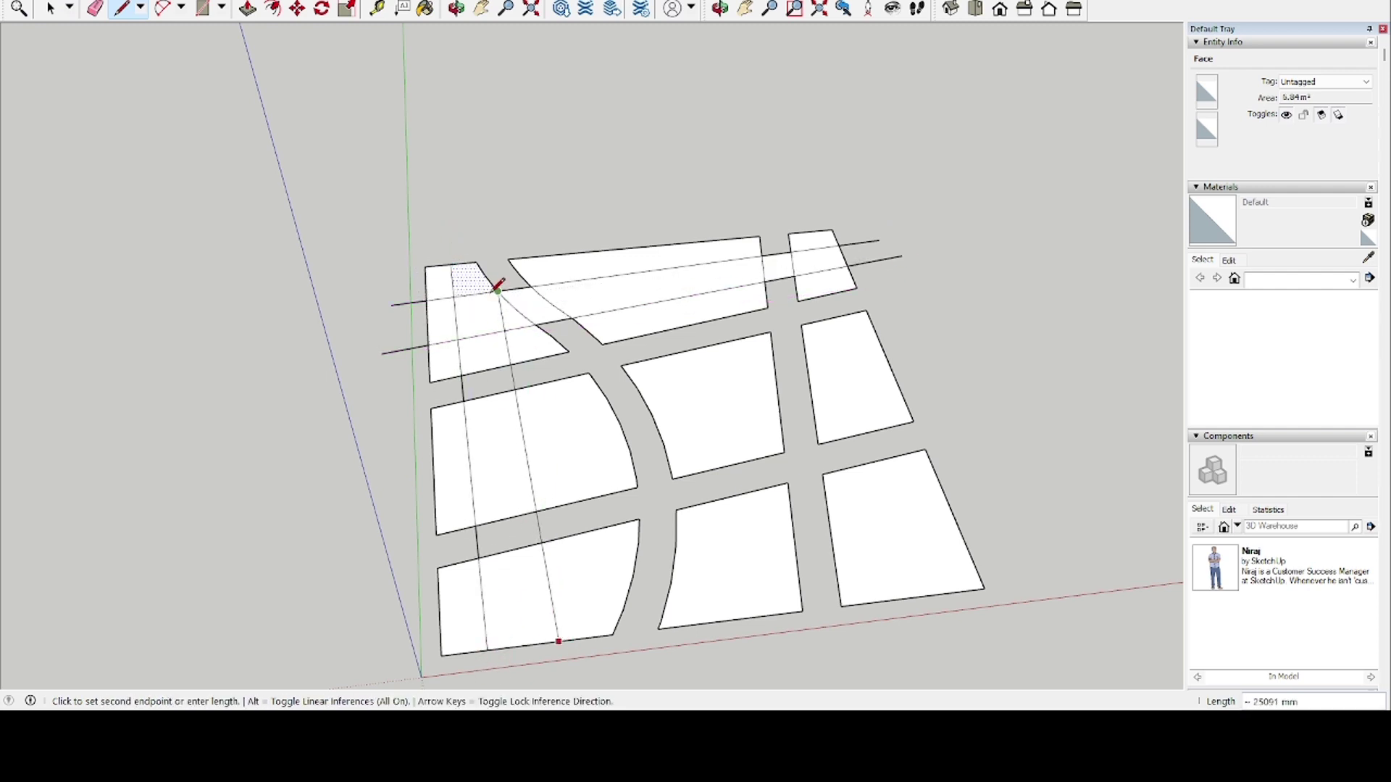
{"action": "left_click", "coordinate": [498, 292]}
{"action": "left_click", "coordinate": [718, 622]}
{"action": "left_click", "coordinate": [720, 240]}
Split the back middle block with two more lines from its back edge to its front edge
{"action": "left_click", "coordinate": [594, 252]}
{"action": "left_click", "coordinate": [625, 339]}
{"action": "left_click", "coordinate": [657, 246]}
{"action": "left_click", "coordinate": [678, 328]}
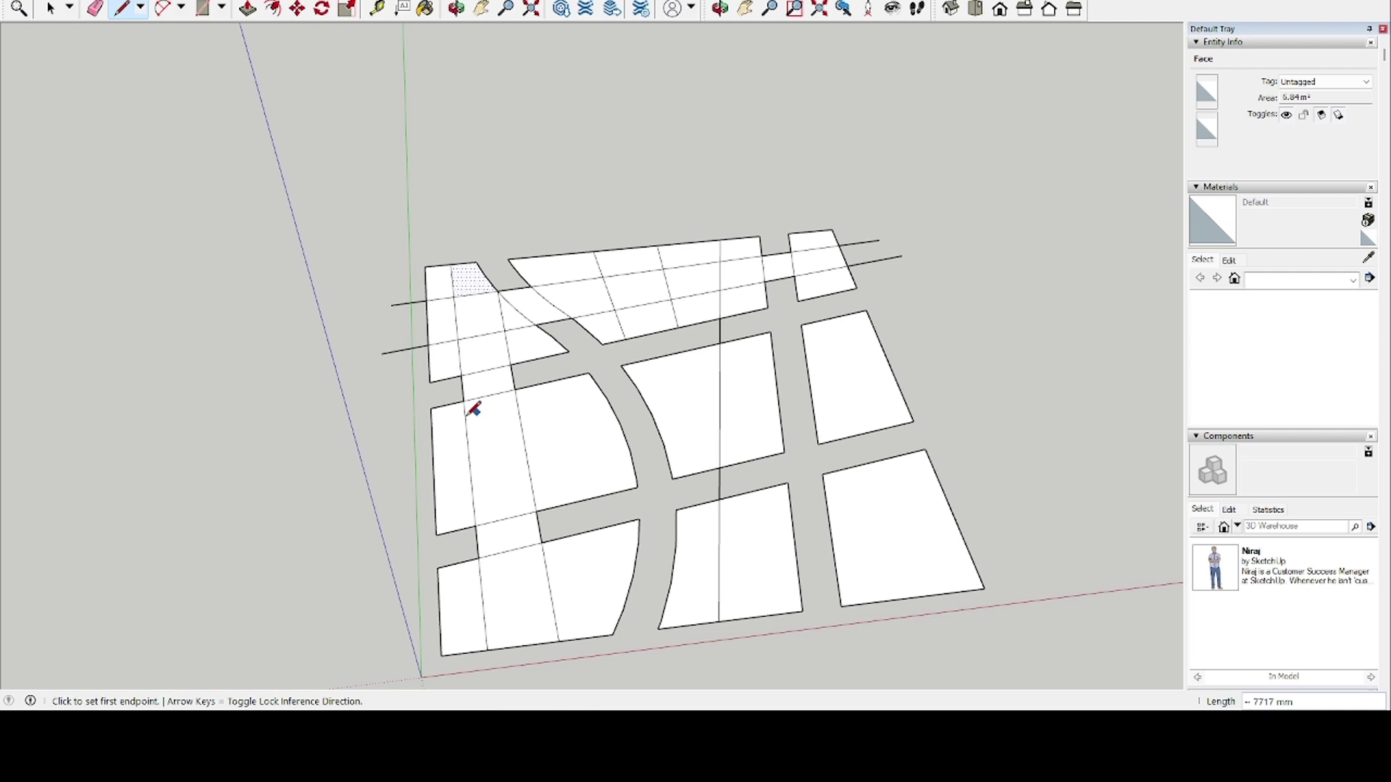
Draw two long lines across the middle row of blocks and two more across the front row
{"action": "left_click", "coordinate": [432, 431]}
{"action": "left_click", "coordinate": [877, 339]}
{"action": "left_click", "coordinate": [435, 481]}
{"action": "left_click", "coordinate": [896, 382]}
{"action": "left_click_drag", "start_coordinate": [443, 597], "coordinate": [938, 482]}
{"action": "left_click_drag", "start_coordinate": [440, 623], "coordinate": [967, 549]}
Erase the line pieces that cross the streets or stick out past the outer blocks, keeping only the plot divisions
{"action": "key", "text": "e"}
{"action": "left_click_drag", "start_coordinate": [647, 604], "coordinate": [656, 537]}
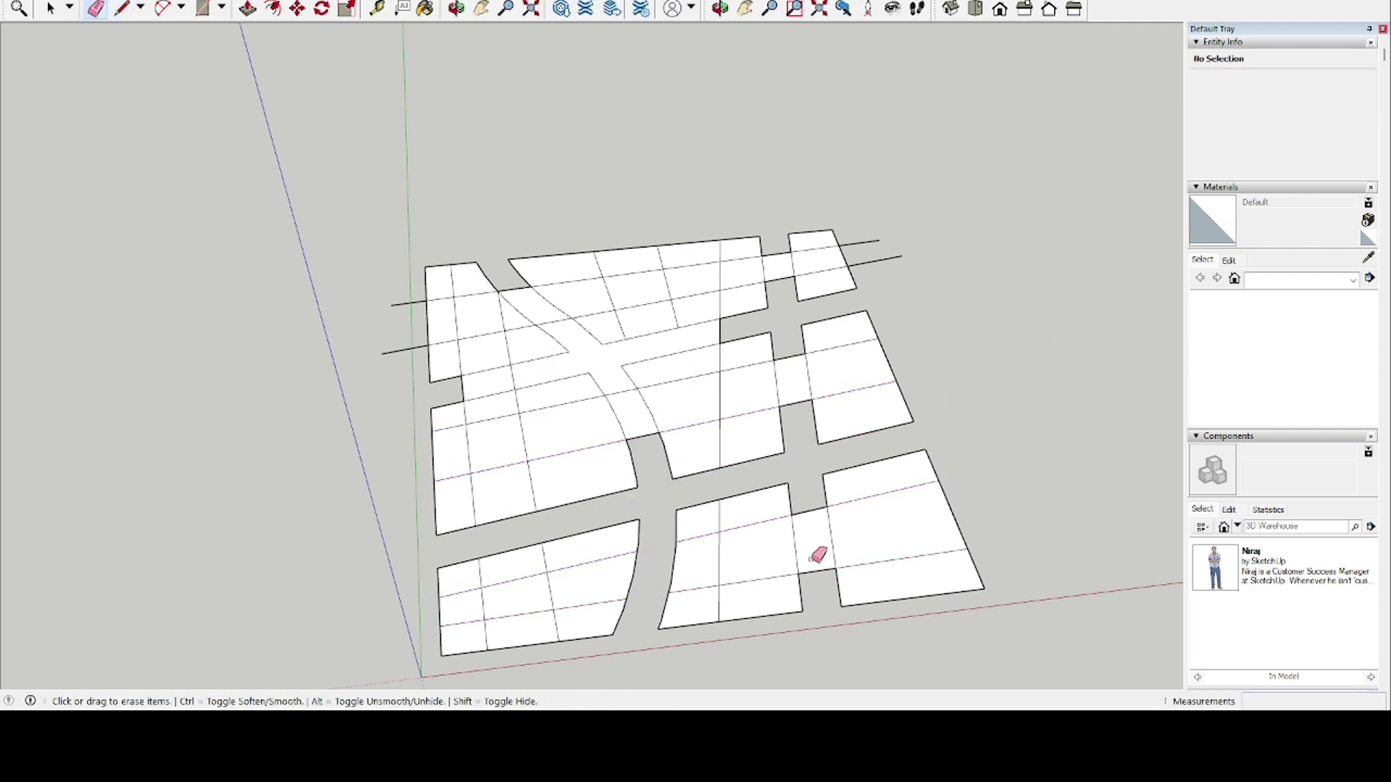
{"action": "left_click_drag", "start_coordinate": [817, 577], "coordinate": [806, 507]}
{"action": "left_click", "coordinate": [720, 484]}
{"action": "left_click_drag", "start_coordinate": [642, 444], "coordinate": [623, 386]}
{"action": "left_click_drag", "start_coordinate": [406, 358], "coordinate": [403, 290]}
{"action": "left_click_drag", "start_coordinate": [556, 327], "coordinate": [520, 289]}
{"action": "mouse_move", "coordinate": [523, 372]}
{"action": "left_mouse_down"}
{"action": "mouse_move", "coordinate": [742, 328]}
{"action": "mouse_move", "coordinate": [879, 246]}
{"action": "mouse_move", "coordinate": [854, 344]}
{"action": "mouse_move", "coordinate": [885, 308]}
{"action": "left_mouse_up"}
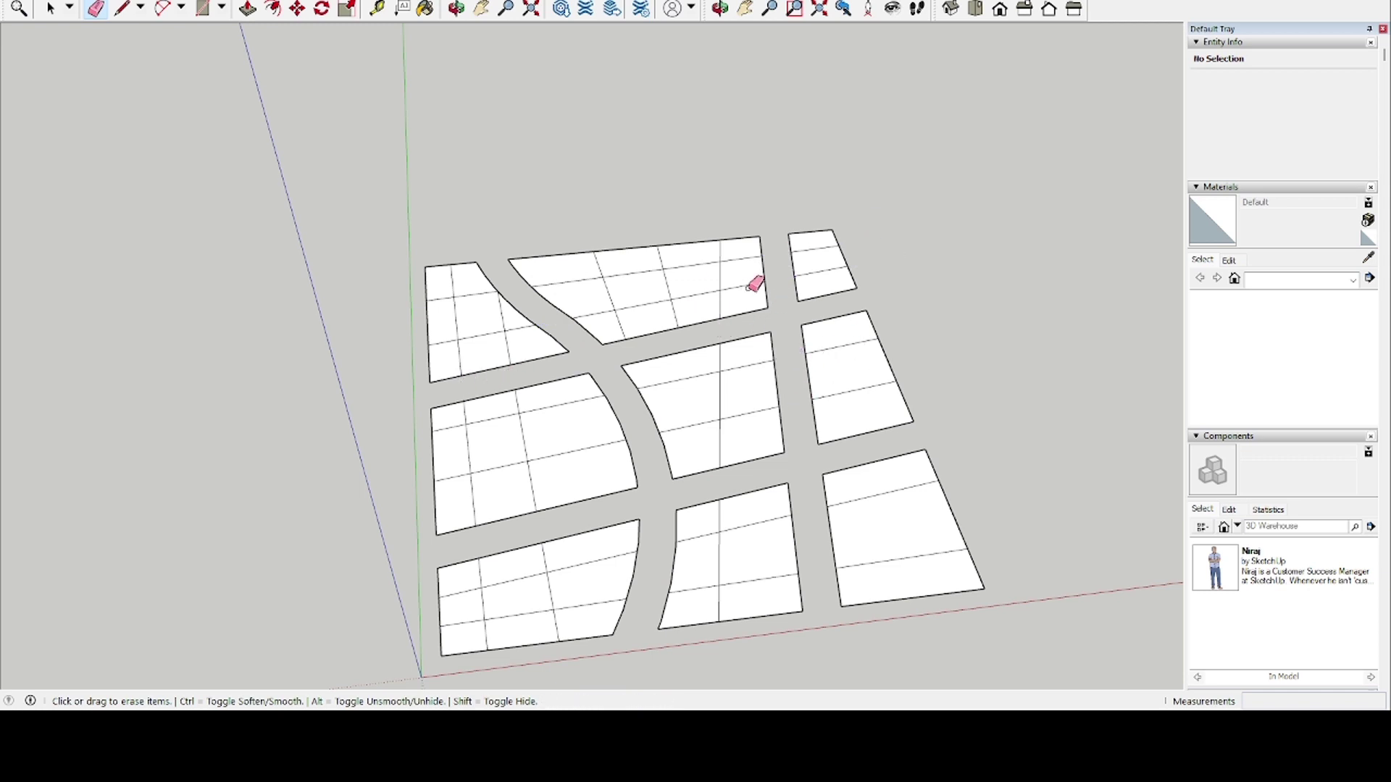
Extrude the six straight-sided plots of the back middle block into towers that step down from the back edge to the front
{"action": "key", "text": "p"}
{"action": "mouse_move", "coordinate": [742, 253]}
{"action": "left_mouse_down"}
{"action": "mouse_move", "coordinate": [743, 293]}
{"action": "mouse_move", "coordinate": [773, 95]}
{"action": "left_mouse_up"}
{"action": "left_click_drag", "start_coordinate": [708, 281], "coordinate": [723, 171]}
{"action": "left_click_drag", "start_coordinate": [701, 308], "coordinate": [708, 127]}
{"action": "left_click_drag", "start_coordinate": [635, 262], "coordinate": [634, 191]}
{"action": "left_click_drag", "start_coordinate": [637, 288], "coordinate": [642, 246]}
{"action": "left_click_drag", "start_coordinate": [655, 317], "coordinate": [642, 298]}
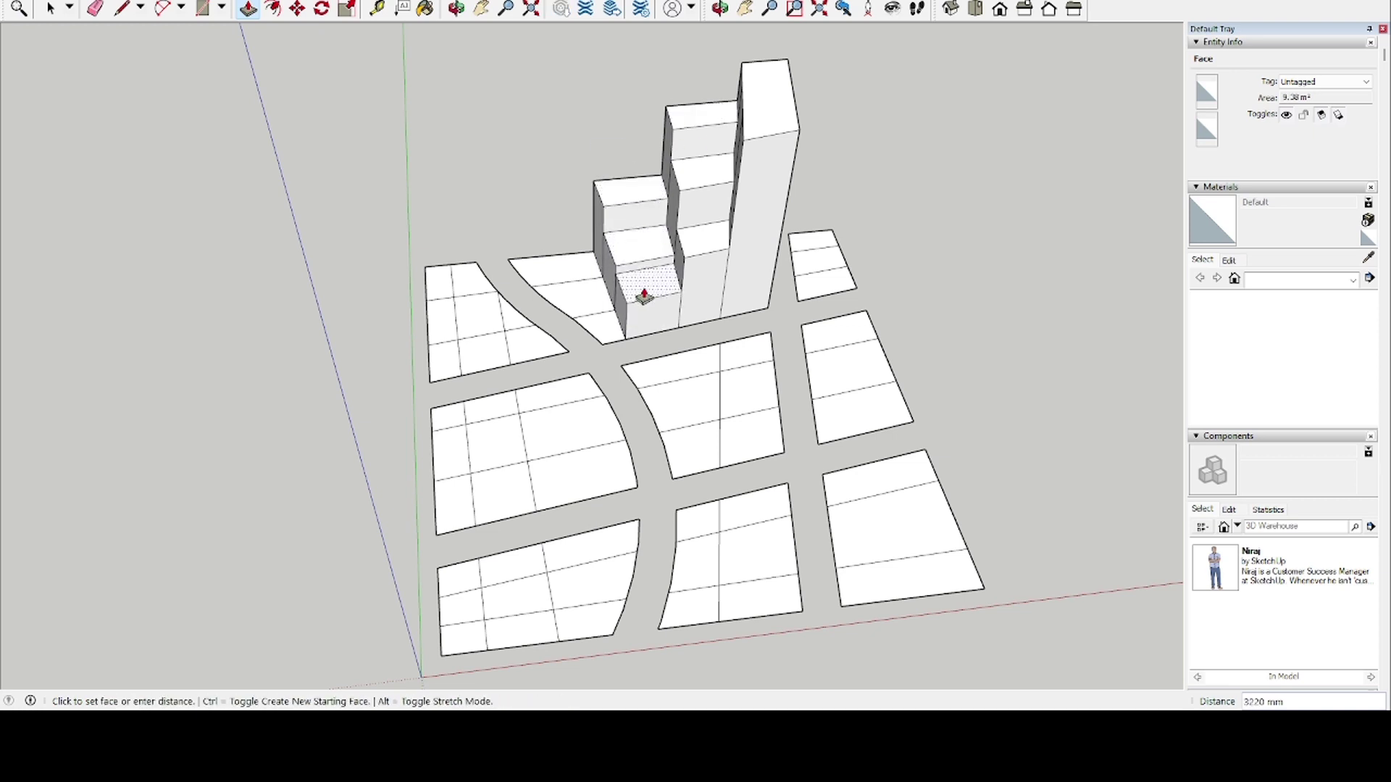
Extrude the plots along the curved edge of the back middle block, stepping down towards the front like their neighbours
{"action": "left_click_drag", "start_coordinate": [570, 270], "coordinate": [595, 194]}
{"action": "left_click_drag", "start_coordinate": [584, 295], "coordinate": [603, 252]}
{"action": "left_click_drag", "start_coordinate": [641, 304], "coordinate": [642, 301]}
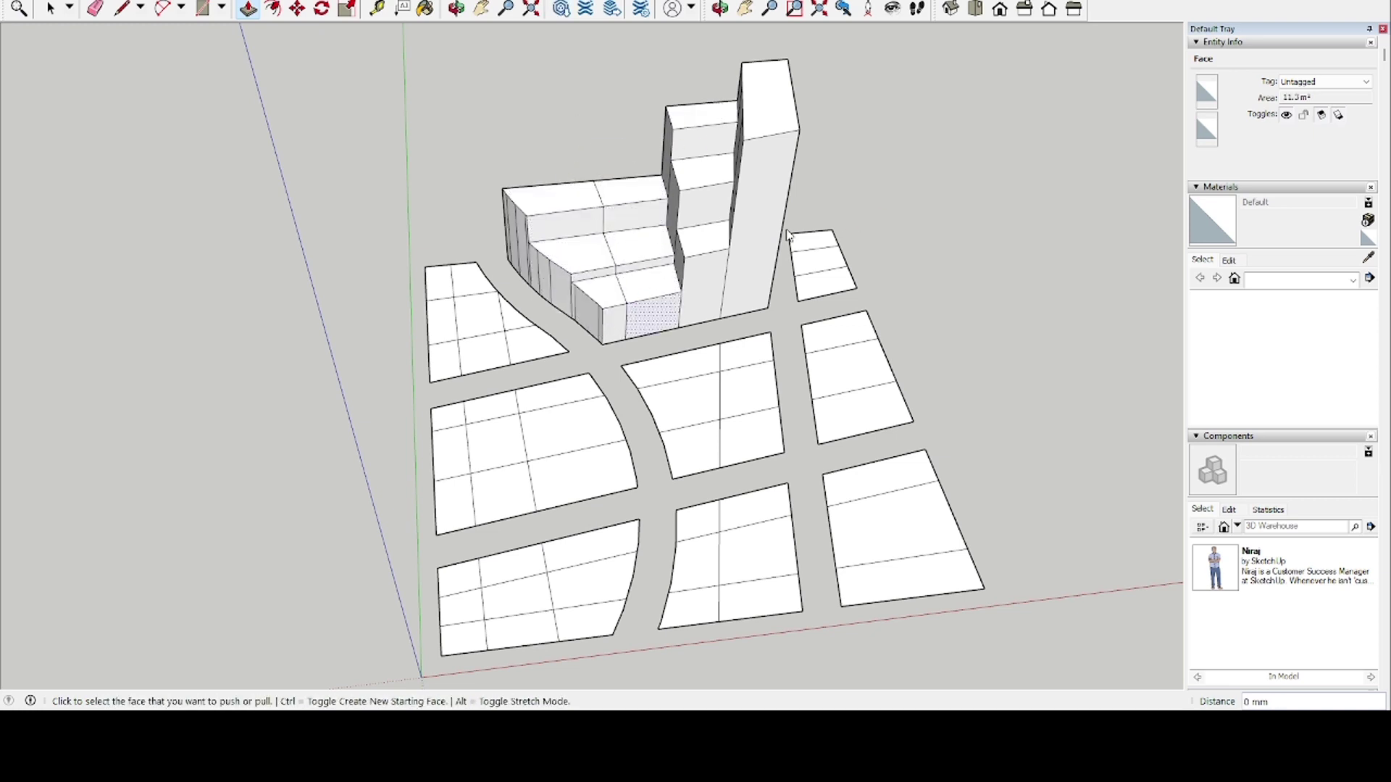
Extrude the centre block's plots, with very tall towers along the straight street and lower buildings on the curved side, descending towards the front
{"action": "middle_click_drag", "start_coordinate": [646, 348], "coordinate": [714, 308]}
{"action": "left_click_drag", "start_coordinate": [736, 339], "coordinate": [775, 42]}
{"action": "scroll", "coordinate": [775, 94], "scroll_direction": "down", "scroll_amount": 3}
{"action": "left_click_drag", "start_coordinate": [764, 280], "coordinate": [776, 129]}
{"action": "left_click_drag", "start_coordinate": [772, 311], "coordinate": [779, 210]}
{"action": "mouse_move", "coordinate": [706, 281]}
{"action": "left_mouse_down"}
{"action": "mouse_move", "coordinate": [709, 232]}
{"action": "mouse_move", "coordinate": [713, 275]}
{"action": "left_mouse_up"}
{"action": "left_click_drag", "start_coordinate": [731, 332], "coordinate": [731, 323]}
Extrude the plots of the three blocks in the column farthest from the green axis into low buildings
{"action": "middle_click_drag", "start_coordinate": [746, 333], "coordinate": [695, 342]}
{"action": "mouse_move", "coordinate": [833, 242]}
{"action": "left_mouse_down"}
{"action": "mouse_move", "coordinate": [831, 217]}
{"action": "mouse_move", "coordinate": [833, 245]}
{"action": "left_mouse_up"}
{"action": "left_click_drag", "start_coordinate": [841, 283], "coordinate": [843, 271]}
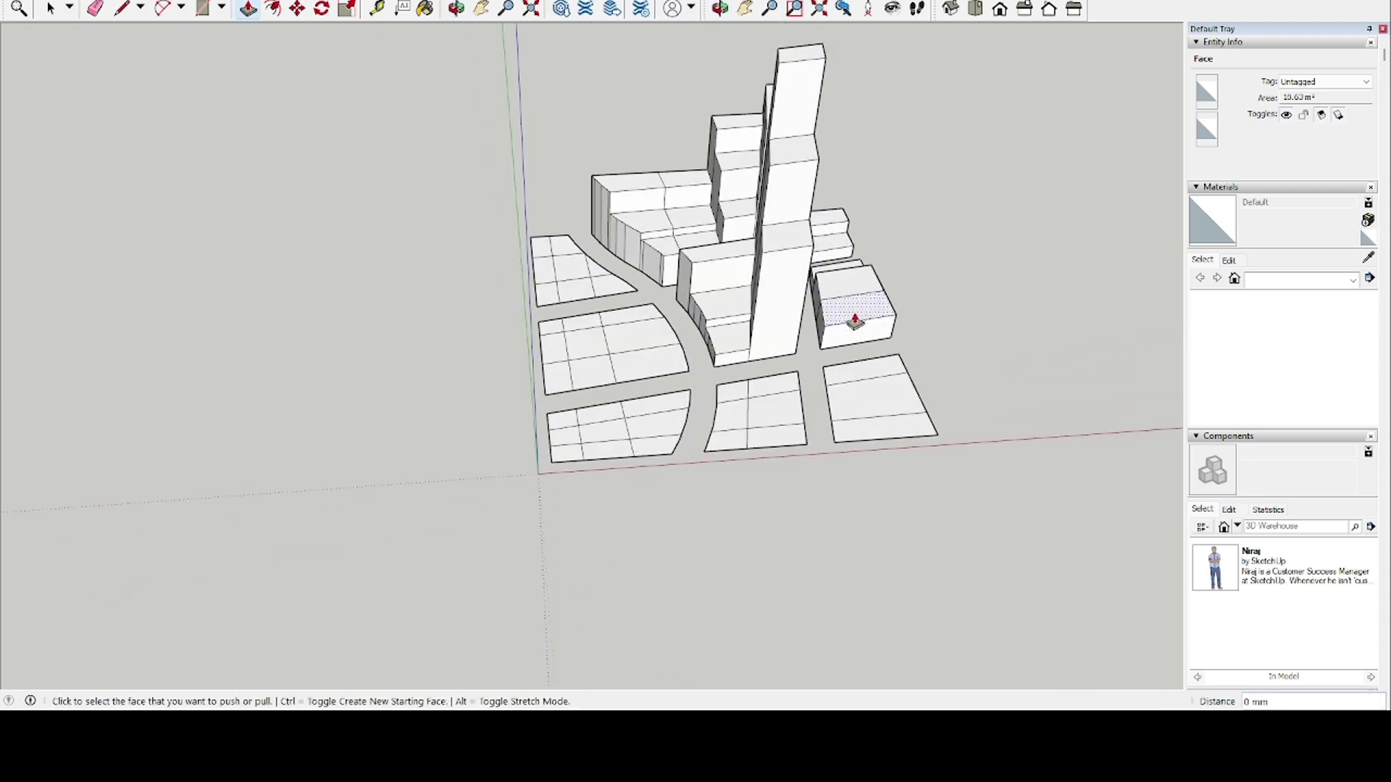
{"action": "double_click", "coordinate": [833, 373]}
Raise the back plots of the front middle block and a plot of the back block beside the green axis
{"action": "double_click", "coordinate": [768, 395]}
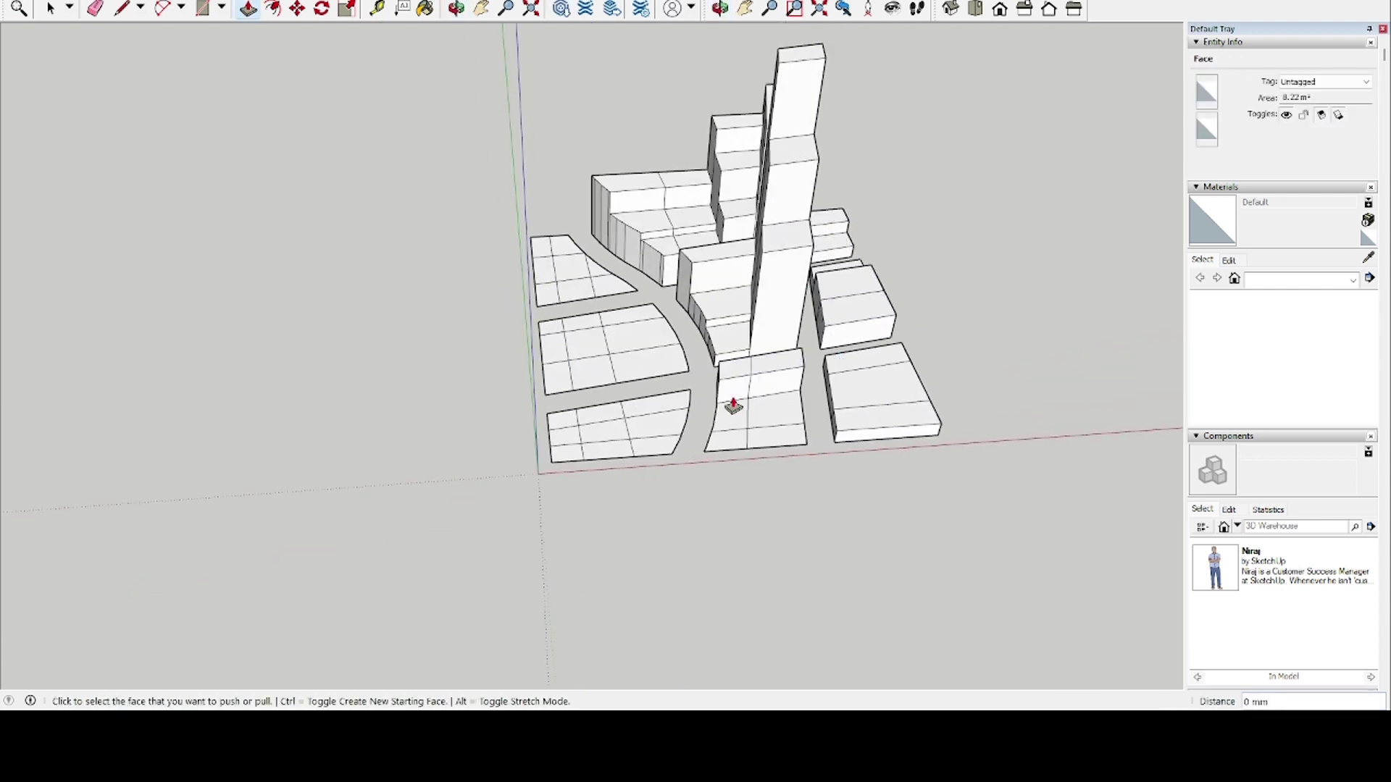
{"action": "double_click", "coordinate": [534, 270]}
{"action": "left_click", "coordinate": [537, 224]}
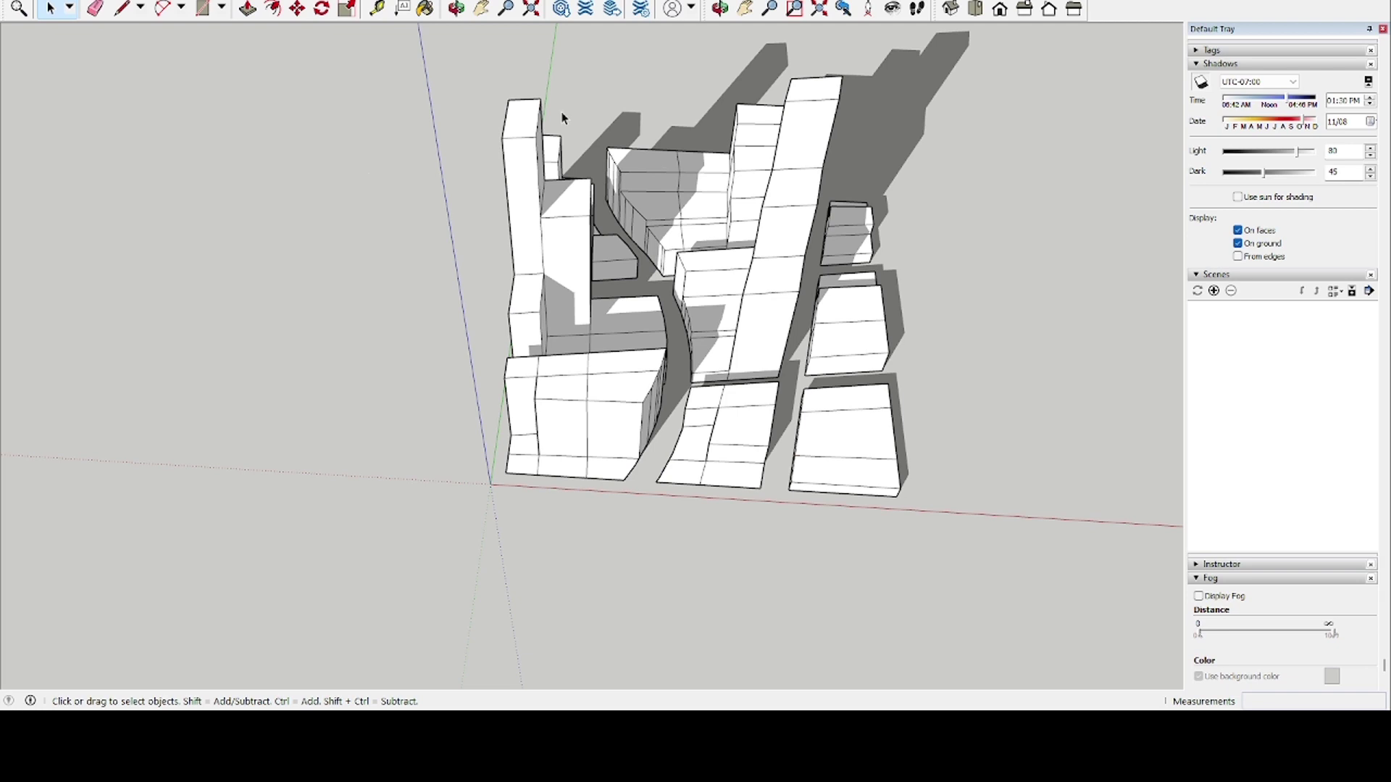
Set the shadows to 02:13 PM on 02/15 and lower the light intensity to 38
{"action": "left_click_drag", "start_coordinate": [1286, 106], "coordinate": [1259, 153]}
{"action": "middle_click_drag", "start_coordinate": [918, 180], "coordinate": [793, 363]}
{"action": "scroll", "coordinate": [959, 195], "scroll_direction": "down", "scroll_amount": 1}
Try the UTC+06:45 time zone for the shadows with the time set to 12:27 PM
{"action": "scroll", "coordinate": [1279, 86], "scroll_direction": "down", "scroll_amount": 13}
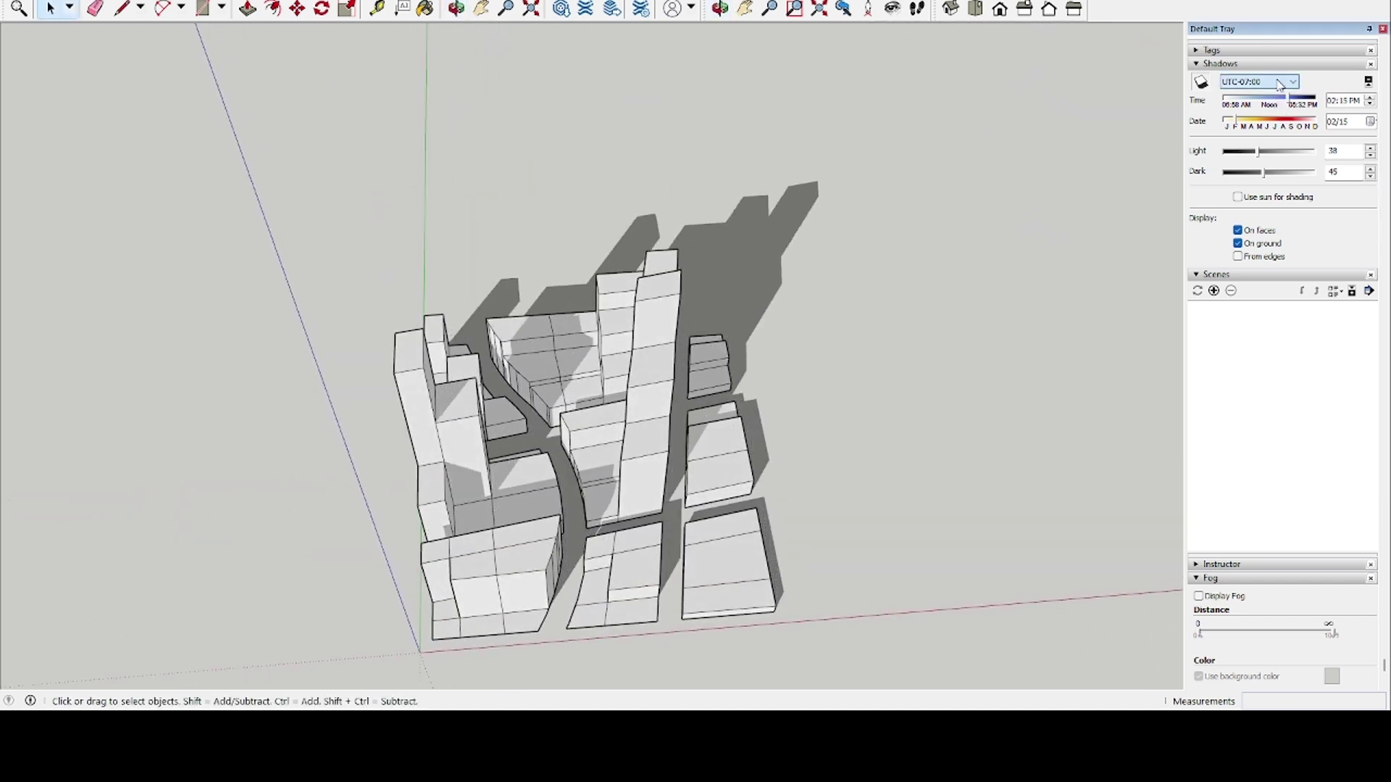
{"action": "scroll", "coordinate": [1286, 83], "scroll_direction": "down", "scroll_amount": 7}
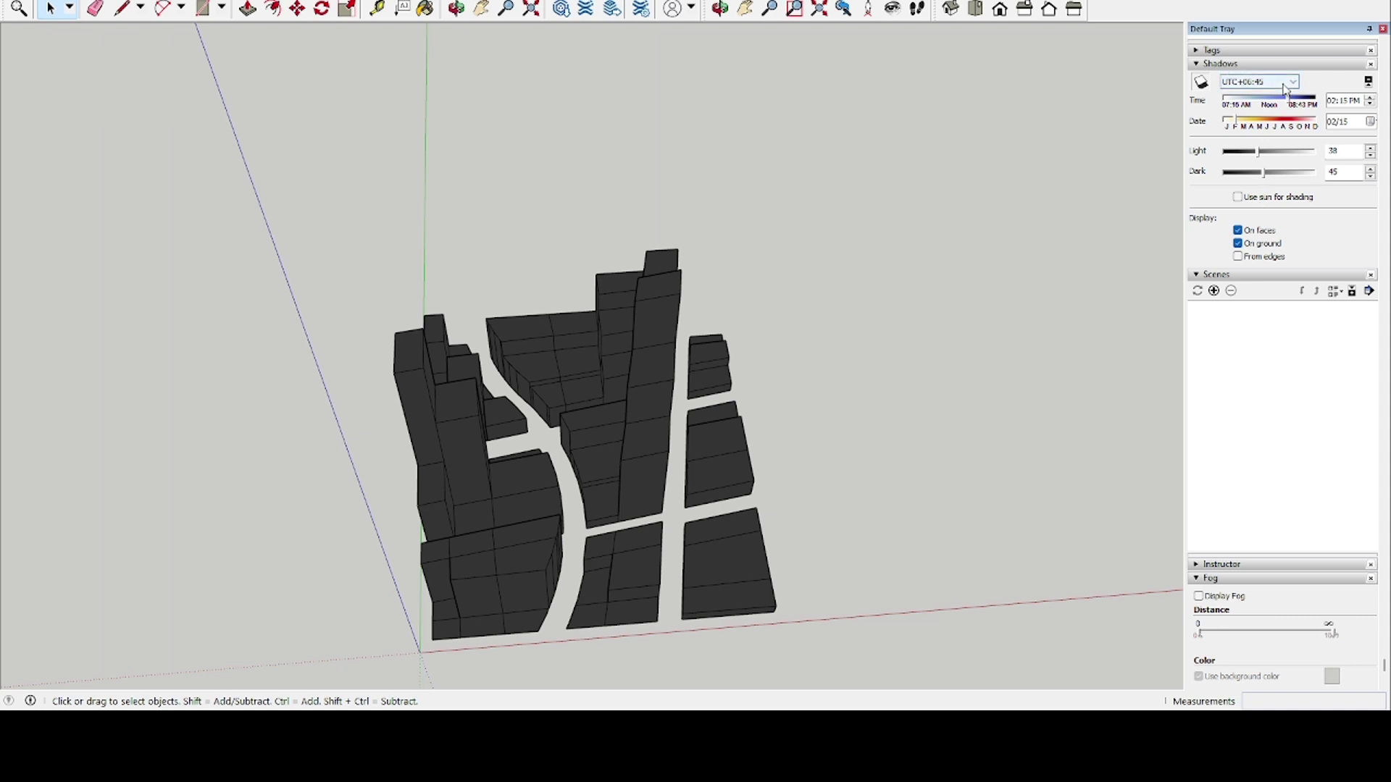
{"action": "left_click_drag", "start_coordinate": [1254, 101], "coordinate": [1261, 100]}
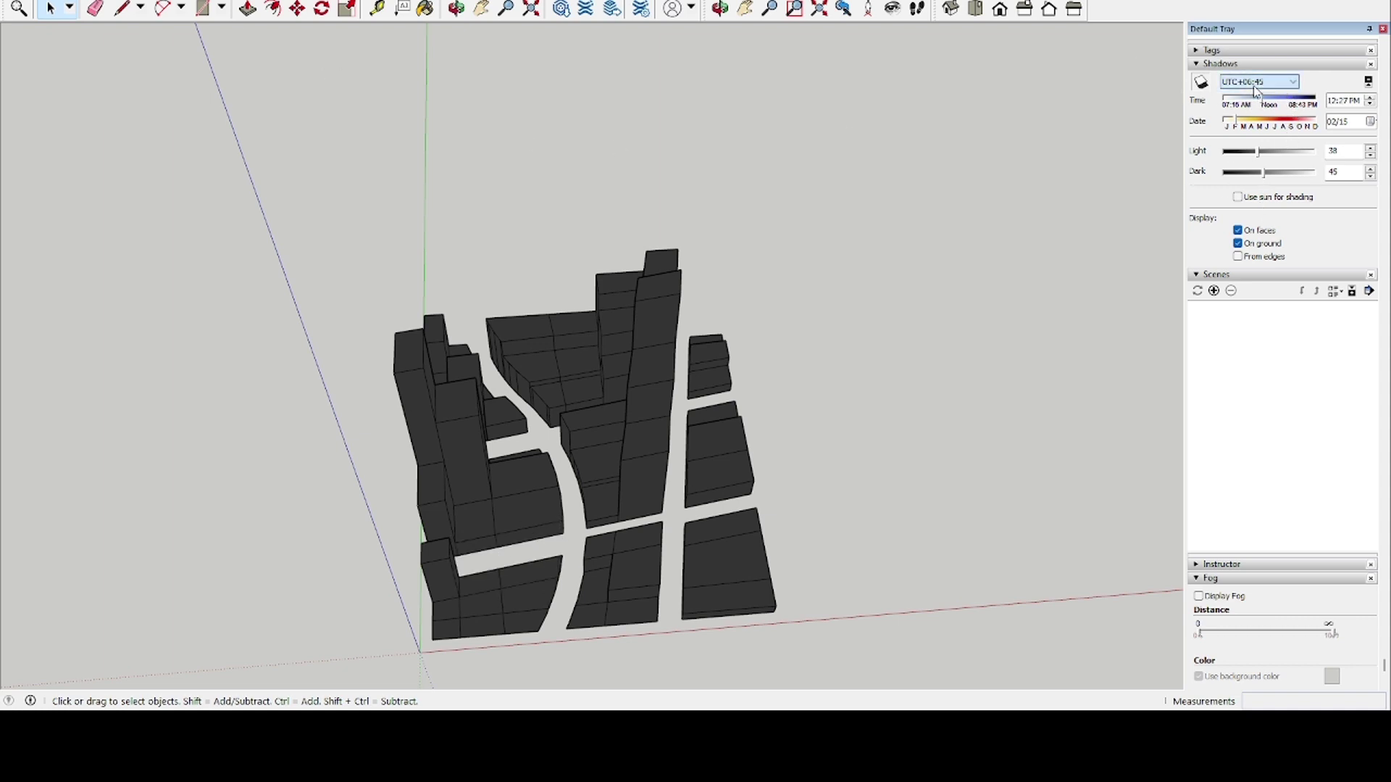
Set the shadow time zone to UTC-10:00, the date to 05/18 and the time to 11:18 AM
{"action": "left_click", "coordinate": [1266, 212]}
{"action": "left_click", "coordinate": [1274, 121]}
{"action": "left_click", "coordinate": [1245, 116]}
{"action": "left_click_drag", "start_coordinate": [1256, 98], "coordinate": [1283, 100]}
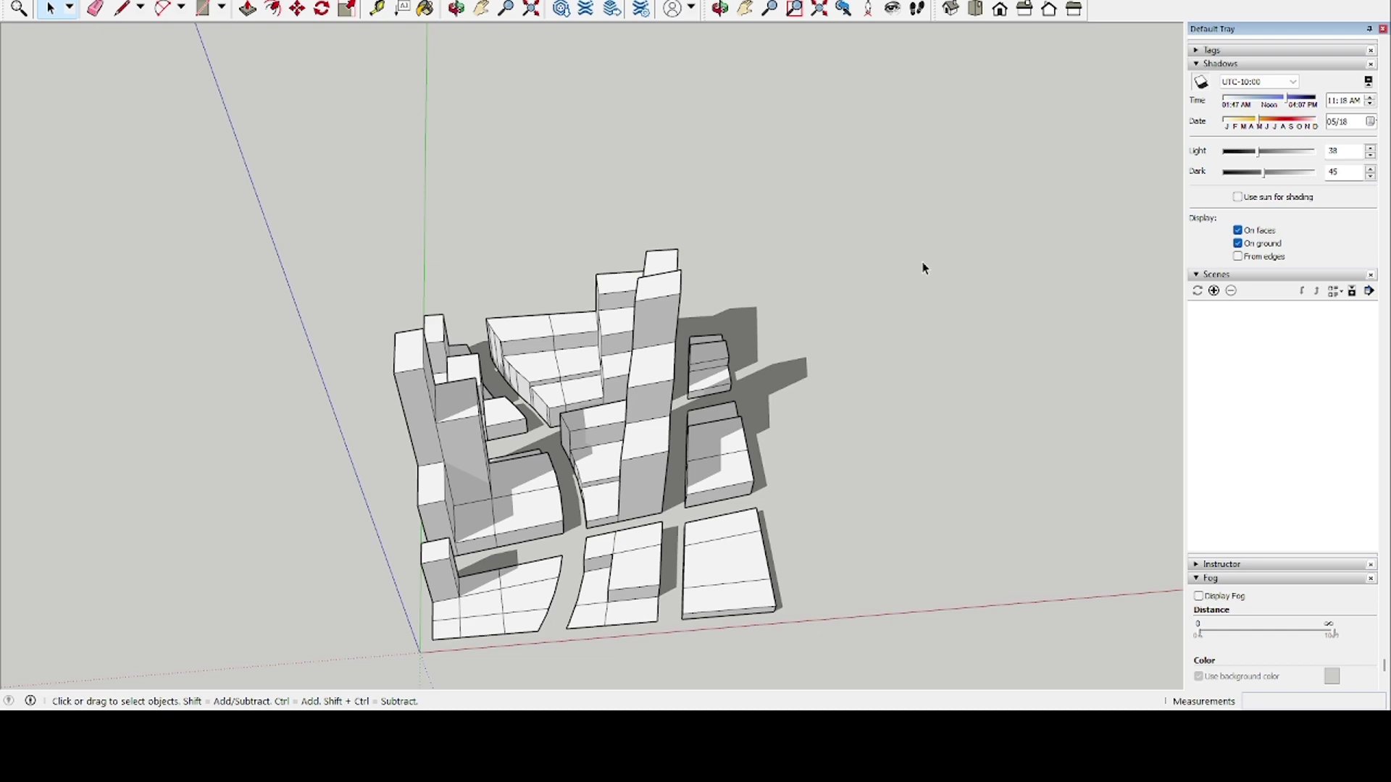
Move the shadow date towards the end of the year and readjust the time of day
{"action": "middle_click_drag", "start_coordinate": [923, 268], "coordinate": [796, 283]}
{"action": "scroll", "coordinate": [508, 476], "scroll_direction": "up", "scroll_amount": 1}
{"action": "middle_click_drag", "start_coordinate": [497, 562], "coordinate": [823, 264]}
{"action": "left_click", "coordinate": [1308, 121]}
{"action": "left_click_drag", "start_coordinate": [1305, 121], "coordinate": [1281, 99]}
{"action": "mouse_move", "coordinate": [725, 174]}
{"action": "middle_mouse_down"}
{"action": "mouse_move", "coordinate": [768, 183]}
{"action": "mouse_move", "coordinate": [717, 185]}
{"action": "middle_mouse_up"}
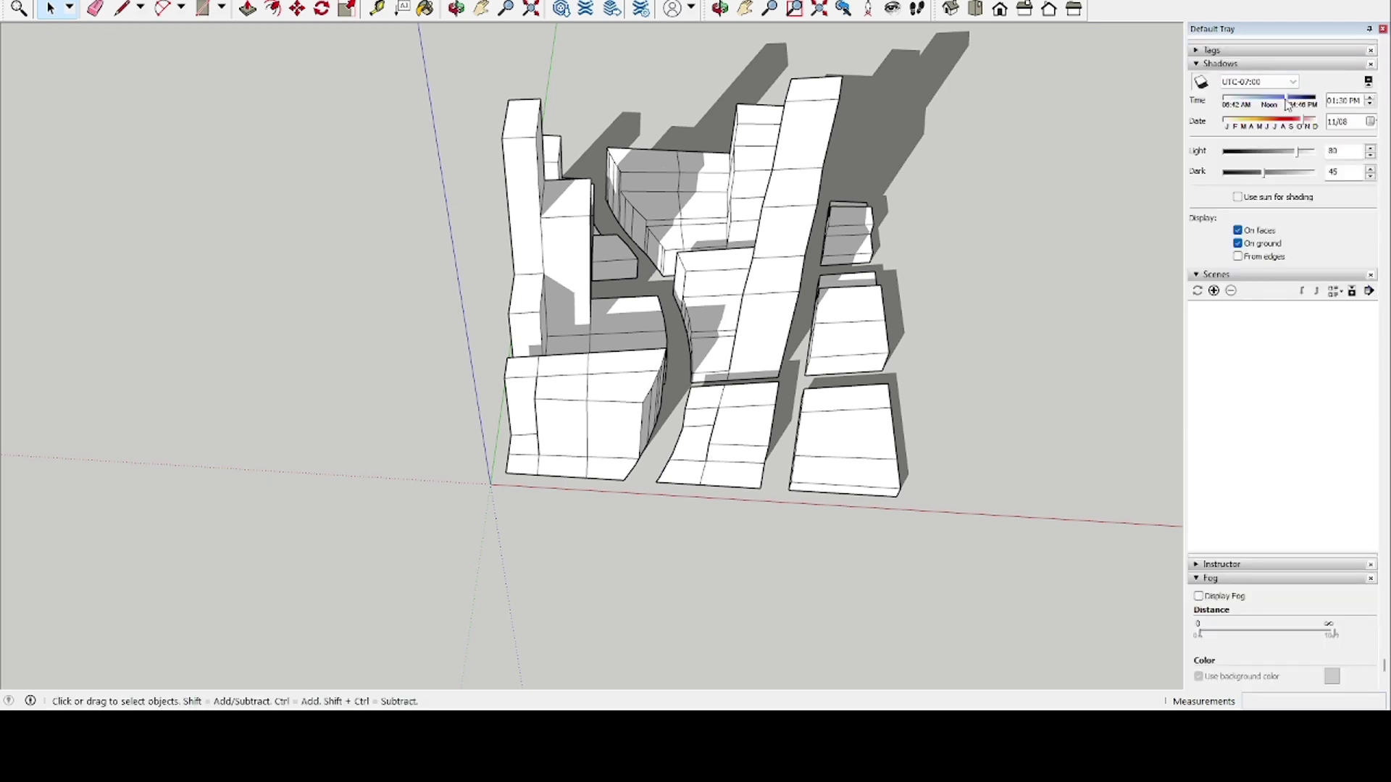
Move the shadow date to early in the year, readjust the time of day and lower the light intensity to 38
{"action": "mouse_move", "coordinate": [1287, 107]}
{"action": "left_mouse_down"}
{"action": "mouse_move", "coordinate": [1246, 107]}
{"action": "mouse_move", "coordinate": [1291, 104]}
{"action": "left_mouse_up"}
{"action": "left_click_drag", "start_coordinate": [1302, 121], "coordinate": [1237, 133]}
{"action": "left_click_drag", "start_coordinate": [1288, 100], "coordinate": [1258, 153]}
{"action": "middle_click_drag", "start_coordinate": [912, 180], "coordinate": [993, 233]}
Change the shadows to 05/18 at 11:18 AM in the UTC-10:00 time zone
{"action": "left_click_drag", "start_coordinate": [1296, 105], "coordinate": [1260, 122]}
{"action": "left_click", "coordinate": [1278, 81]}
{"action": "left_click", "coordinate": [1260, 231]}
{"action": "left_click", "coordinate": [1264, 83]}
{"action": "left_click", "coordinate": [1261, 205]}
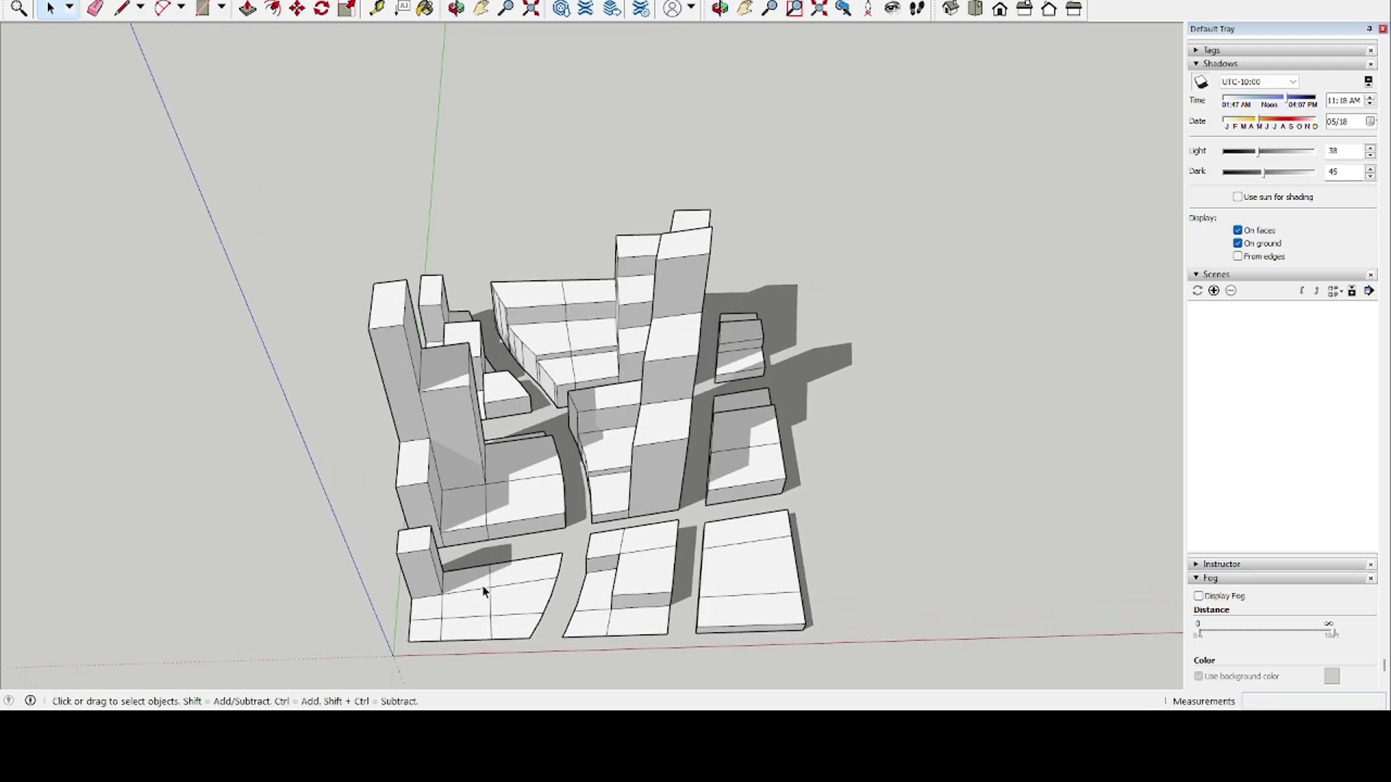
Set the shadow date to 12/31 and the time to 10:11 AM
{"action": "middle_click_drag", "start_coordinate": [482, 584], "coordinate": [717, 319]}
{"action": "left_click_drag", "start_coordinate": [1264, 124], "coordinate": [1282, 101]}
{"action": "mouse_move", "coordinate": [720, 174]}
{"action": "middle_mouse_down"}
{"action": "mouse_move", "coordinate": [746, 183]}
{"action": "mouse_move", "coordinate": [732, 185]}
{"action": "middle_mouse_up"}
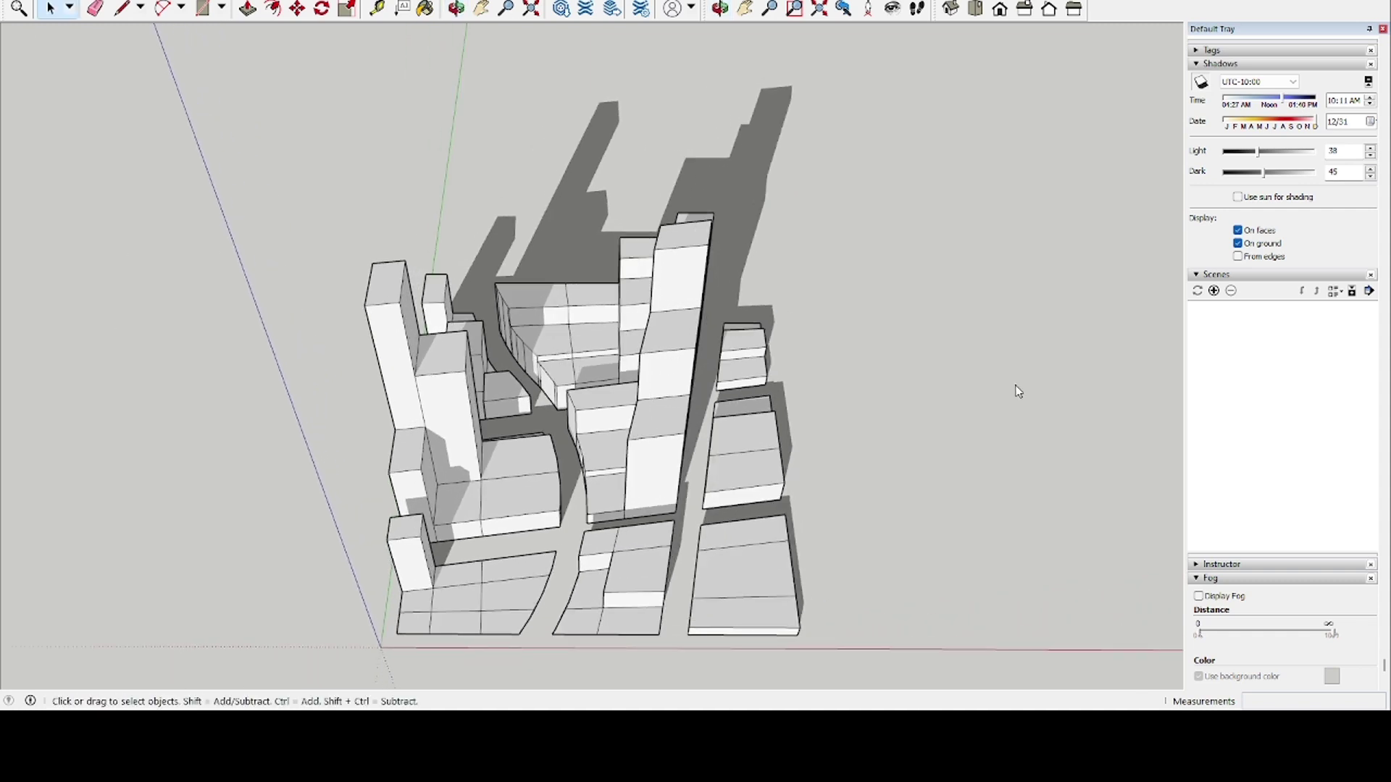